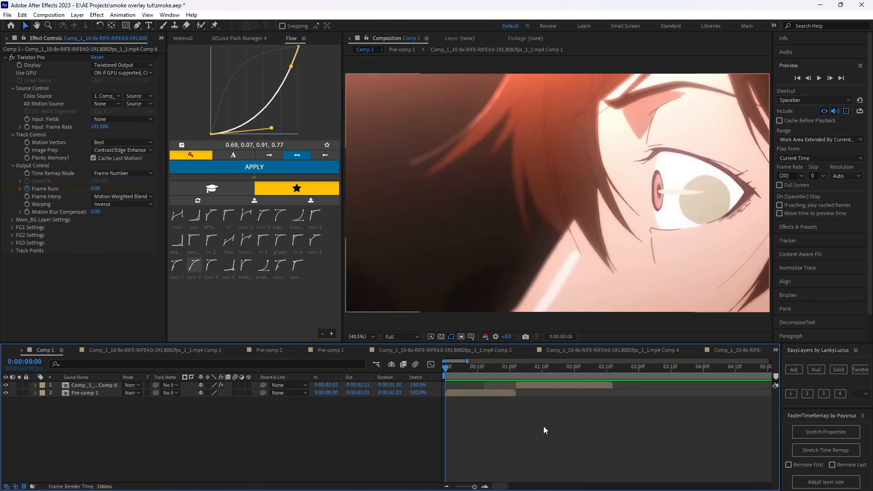
Play back the composition and examine the cut between the two clips from 0:00:00:12 to 0:00:01:02.
left_click_drag(452, 370, 438, 370)
key("space")
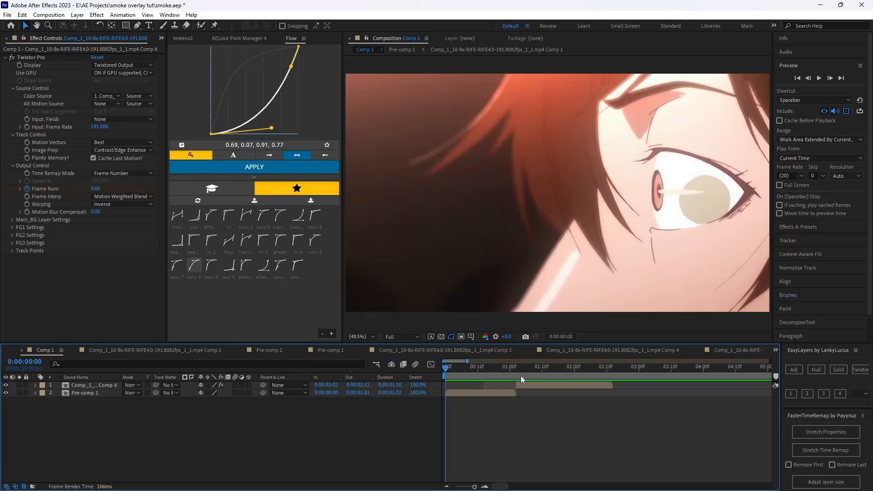
left_click(517, 372)
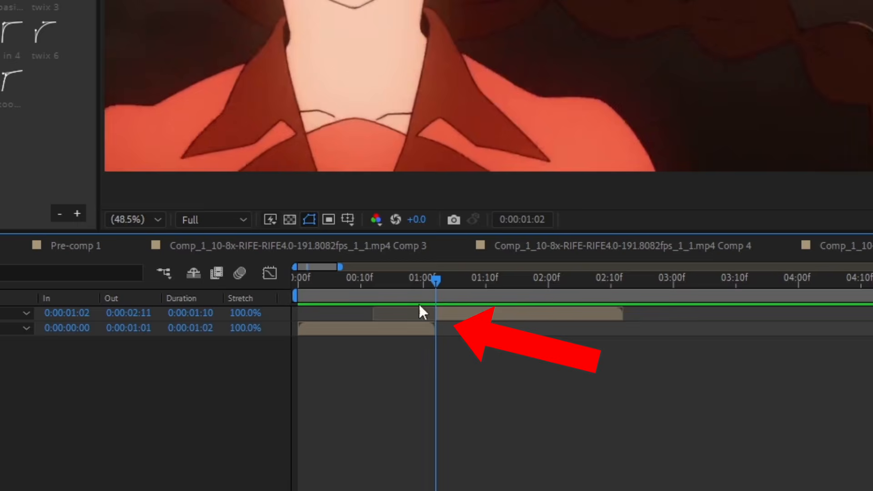
left_click(374, 289)
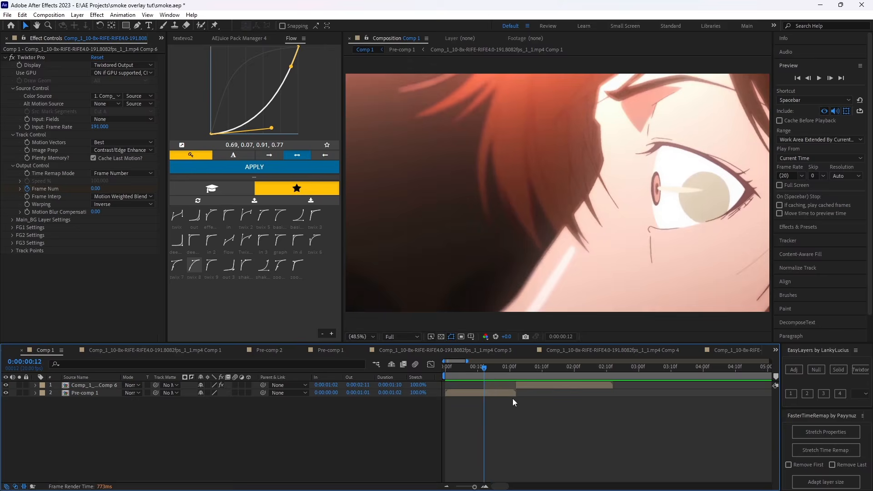
left_click_drag(445, 286, 402, 288)
left_click_drag(499, 372, 487, 372)
Extend the start of the upper clip back to 0:00:00:12 so it overlaps the end of Pre-comp 1.
left_click(490, 393)
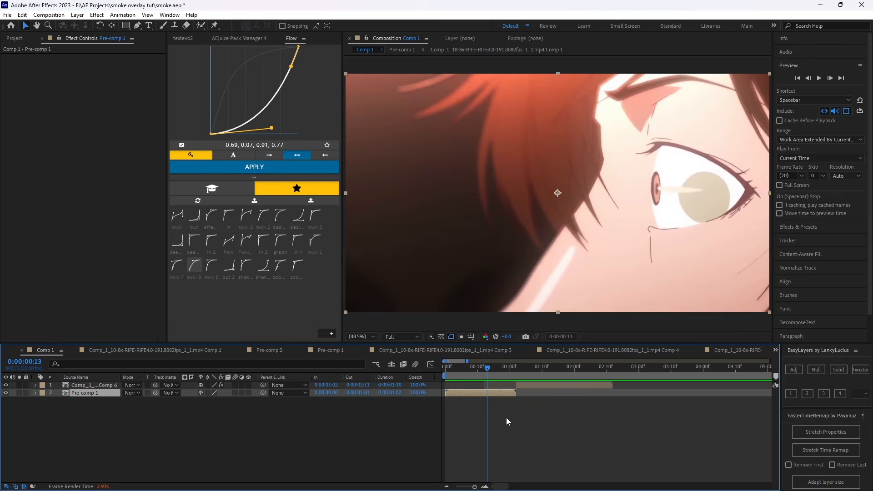
left_click_drag(508, 369, 477, 385)
left_click(526, 385)
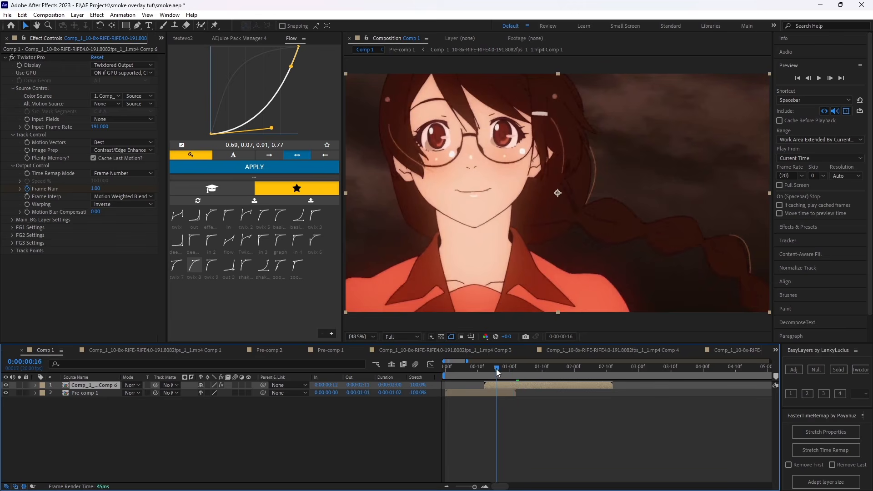
Examine the upper clip's Twixtor Frame Num keyframes and play the composition from the beginning.
key("i")
key("u")
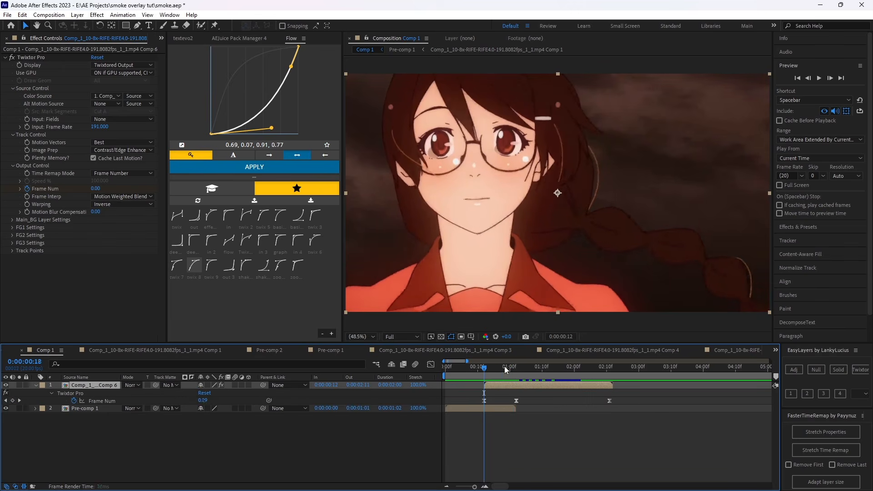
left_click_drag(504, 367, 569, 403)
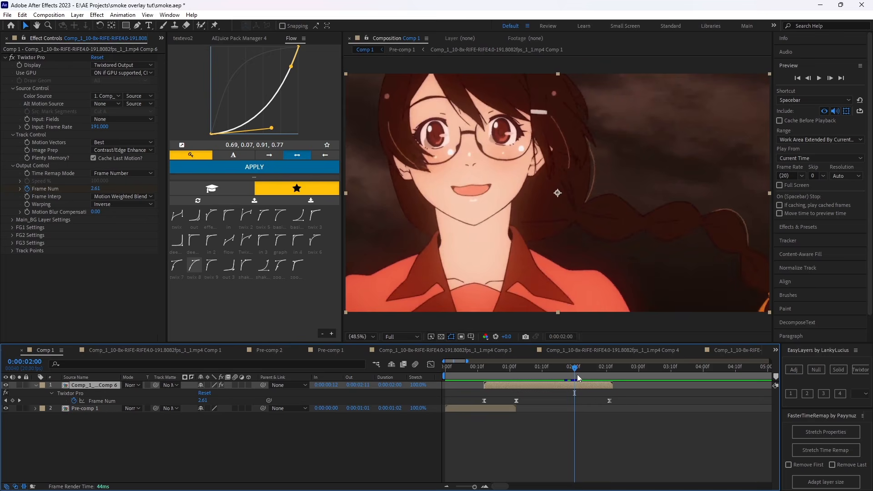
left_click_drag(561, 383, 572, 387)
key("u")
key("Home")
key("space")
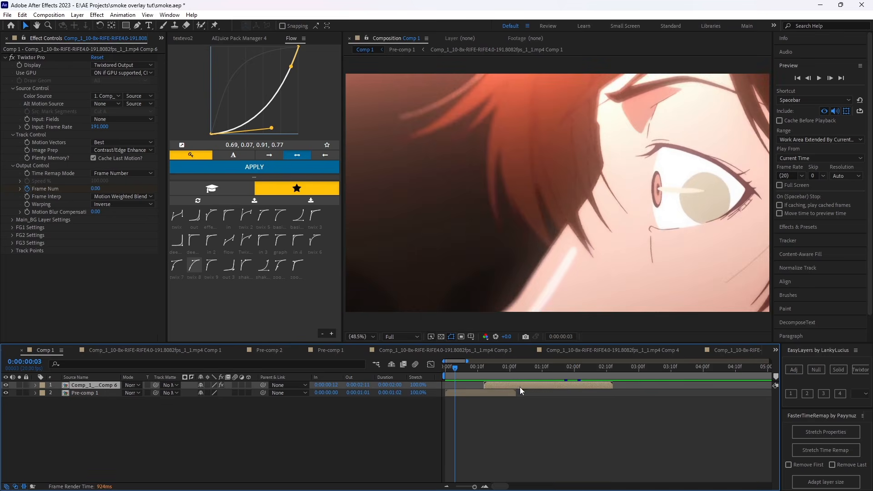
Add a black solid above the upper clip, matching its duration, and apply Fractal Noise to it.
left_click(834, 370)
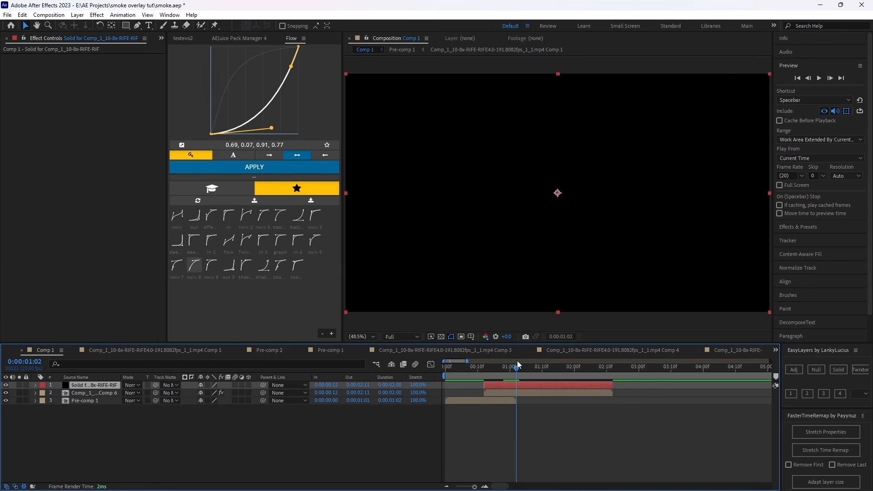
key("ctrl+space")
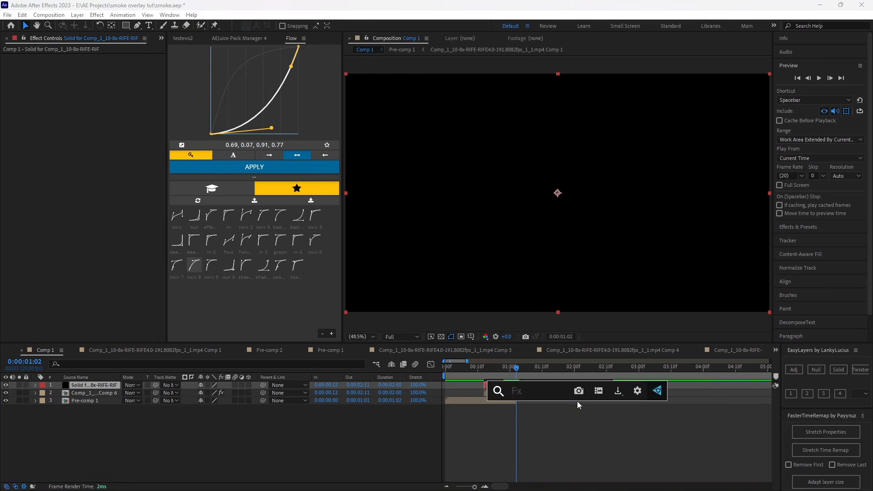
type("frac")
left_click(556, 443)
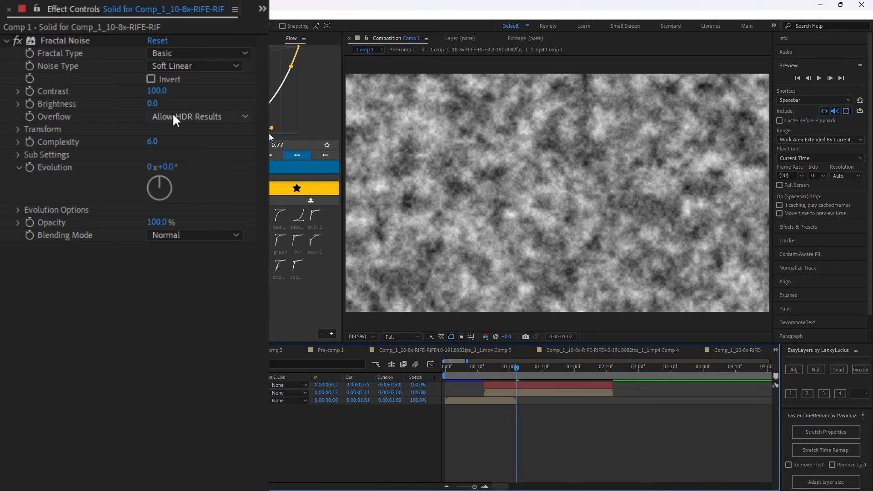
Set the solid's fractal type to Turbulent Smooth and its noise type to Spline.
left_click_drag(167, 93, 386, 133)
key("ctrl+z")
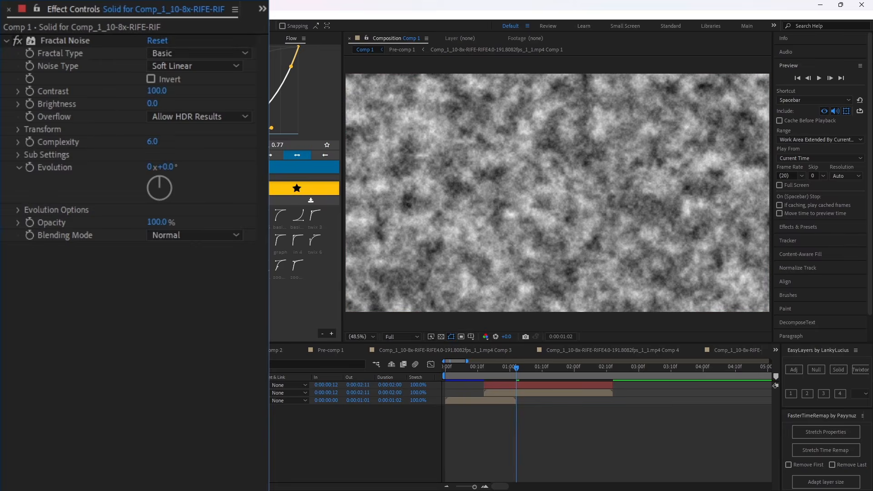
left_click(179, 56)
left_click(220, 90)
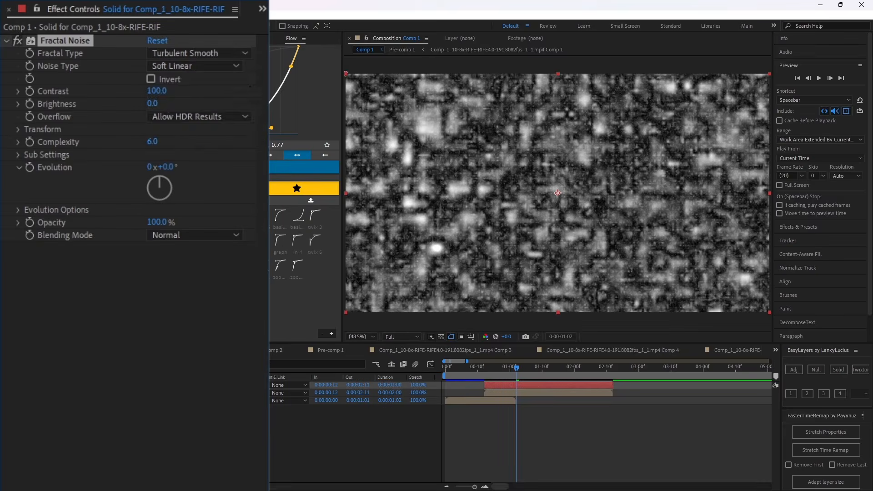
left_click(193, 65)
left_click(187, 131)
Set the Fractal Noise contrast to 395, brightness to -60 and transform scale to 413.
left_click_drag(155, 90, 382, 97)
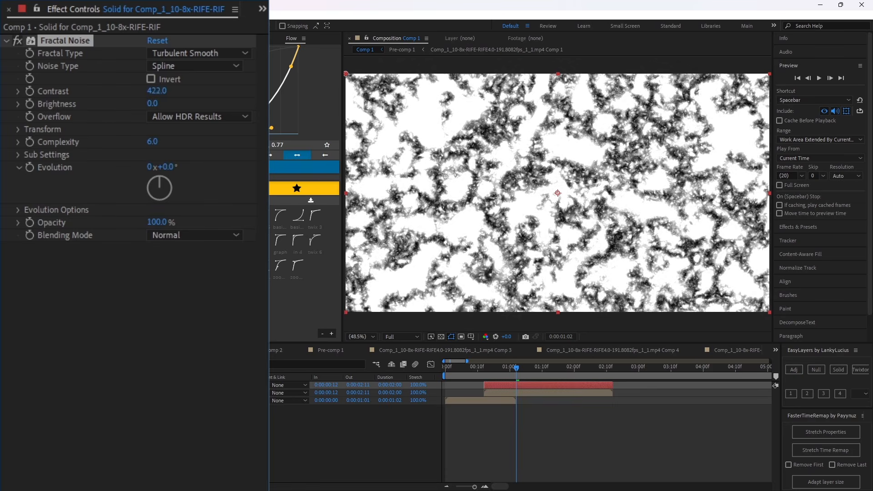
left_click_drag(150, 104, 119, 105)
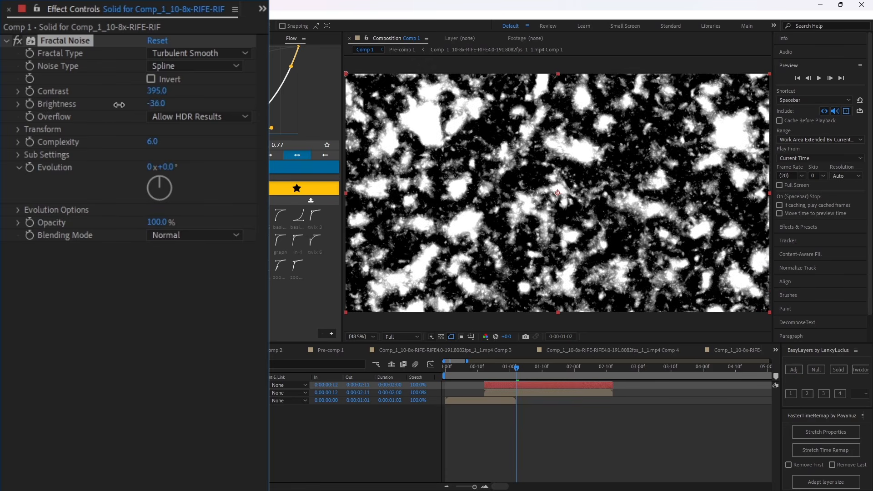
left_click(18, 130)
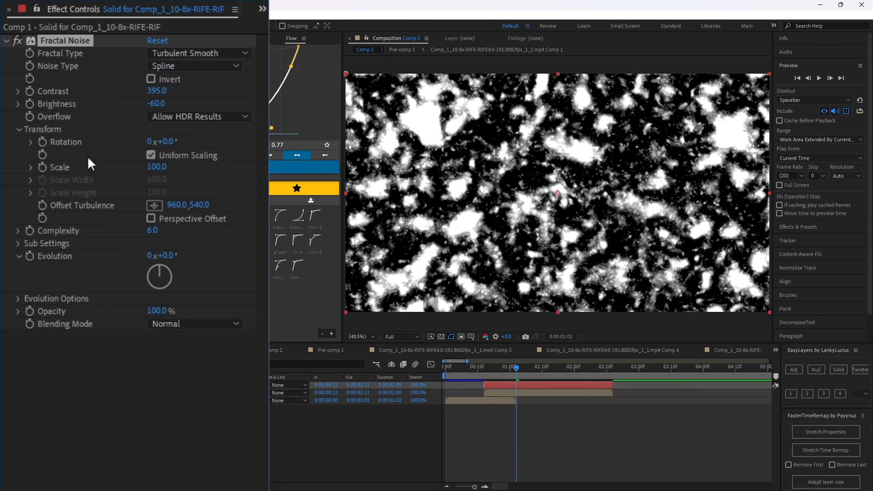
left_click_drag(150, 168, 386, 170)
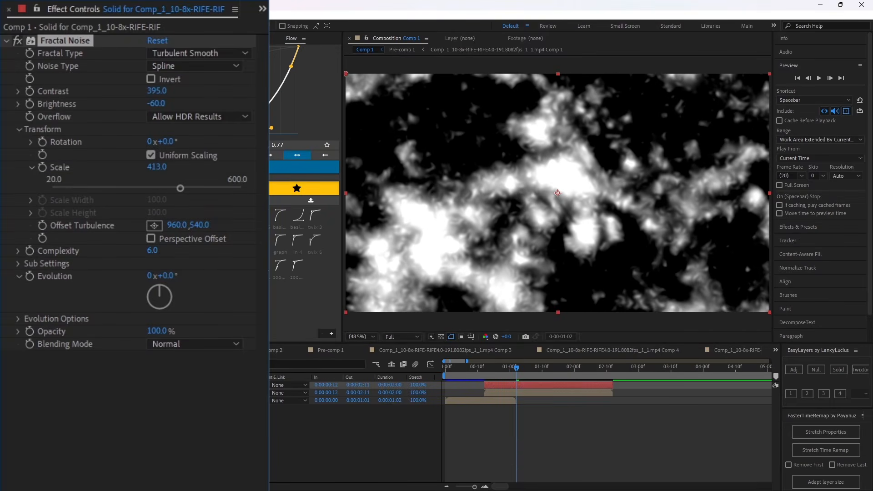
Keyframe the noise Evolution from 0° at 0:00:00:12 to 181° at 0:00:02:11.
left_click_drag(475, 367, 484, 367)
left_click(30, 276)
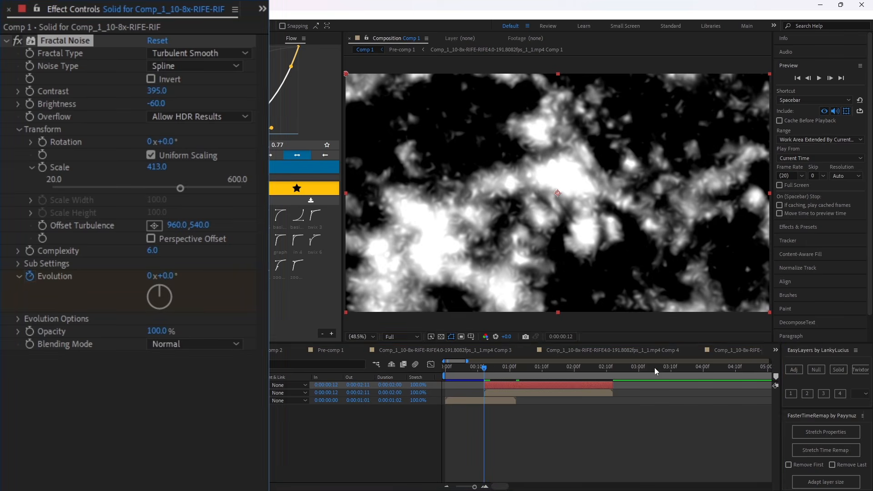
left_click(610, 367)
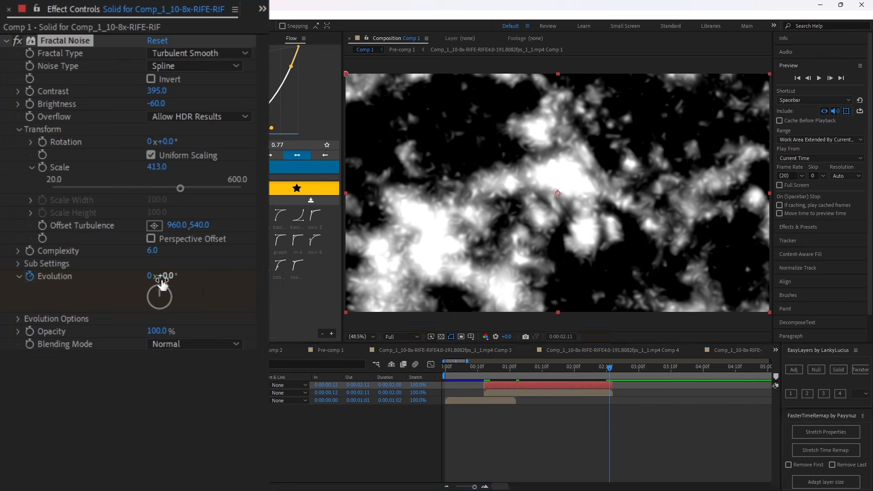
left_click_drag(160, 277, 224, 277)
Preview the evolving noise and set the Fractal Noise complexity to 8.2.
left_click(484, 367)
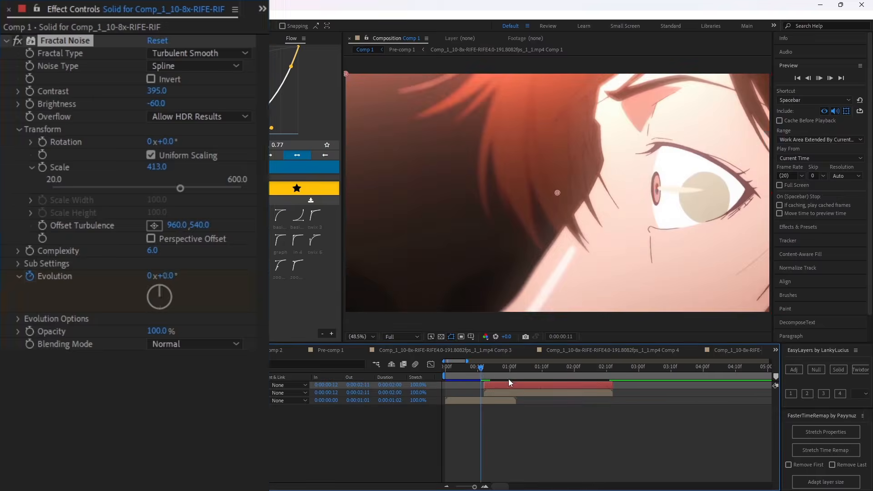
key("space")
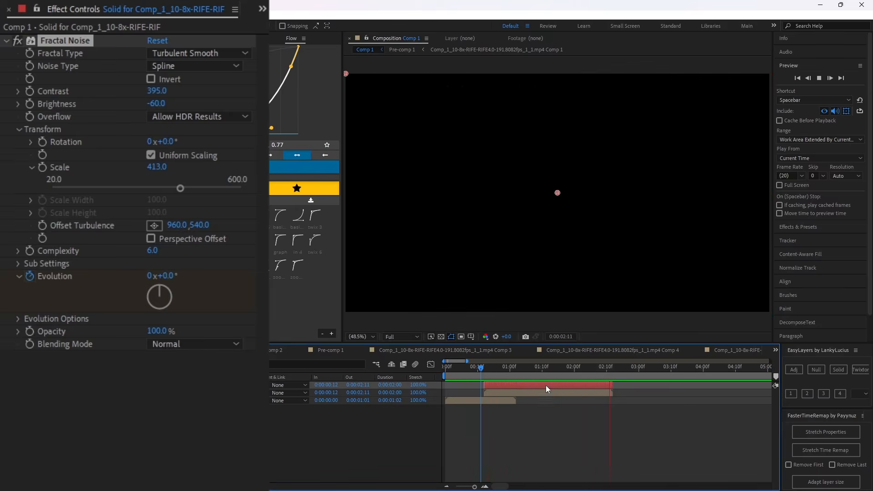
left_click(533, 374)
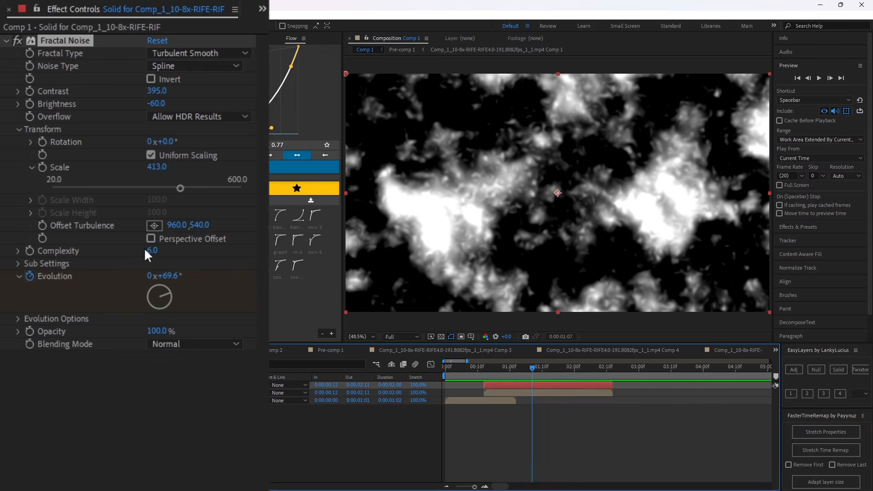
left_click_drag(149, 250, 241, 252)
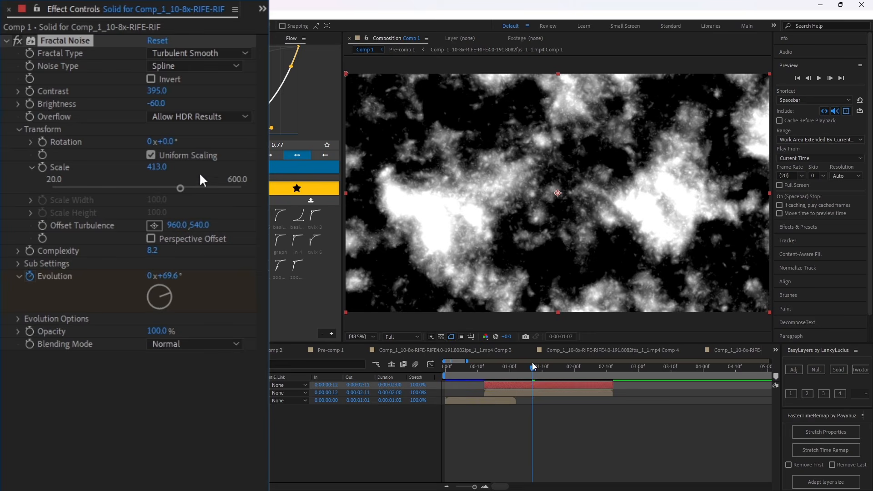
Keyframe the noise brightness at -210 at 0:00:00:12 and raise it at 0:00:02:11 until the smoke fills the frame.
left_click_drag(534, 369, 486, 370)
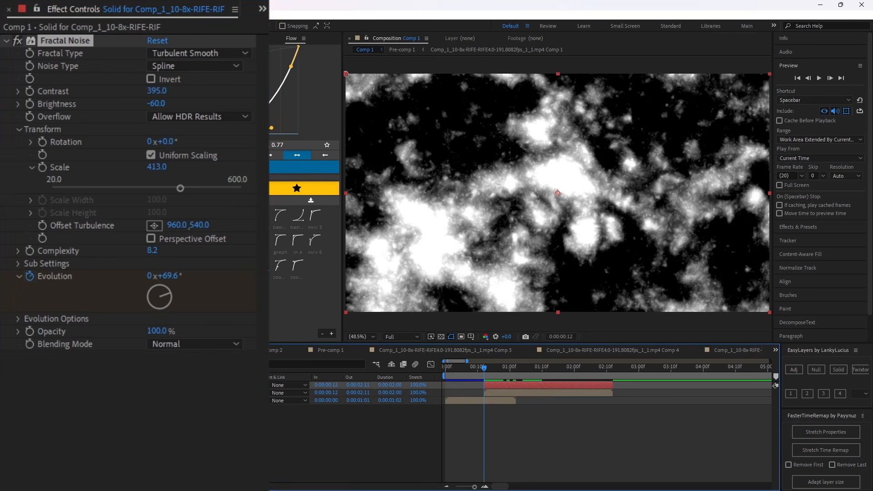
left_click_drag(156, 103, 77, 103)
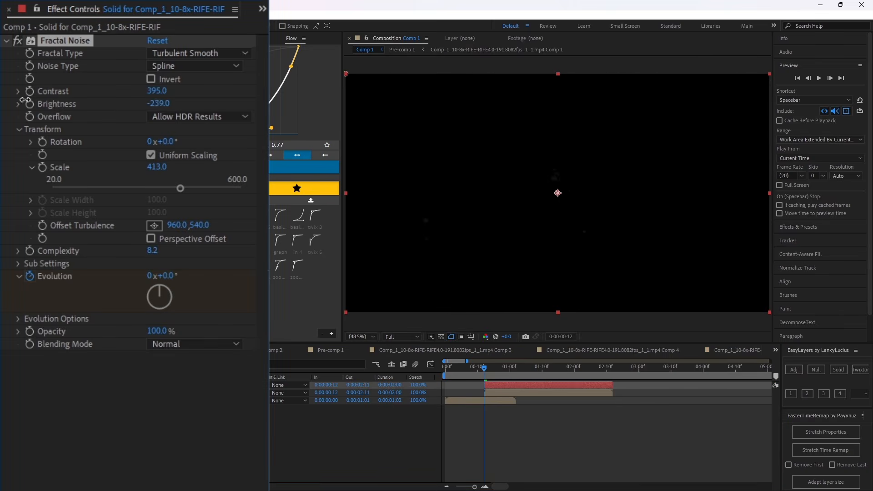
left_click_drag(25, 100, 65, 101)
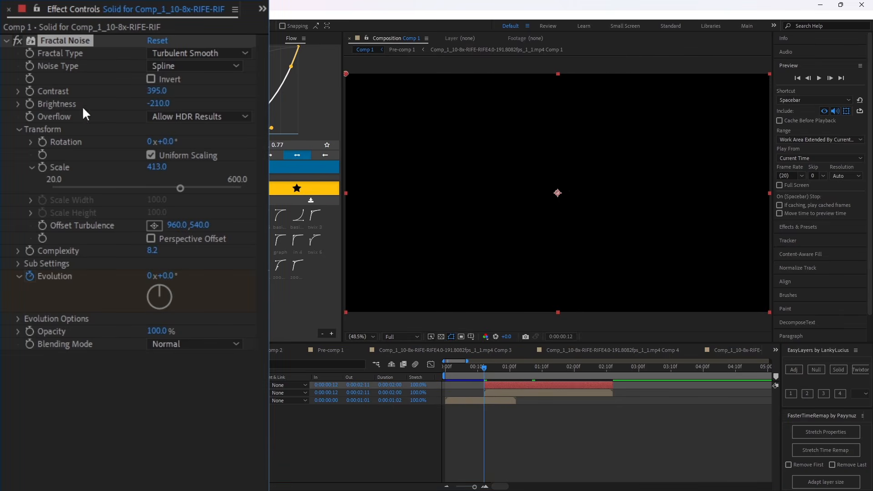
left_click(607, 369)
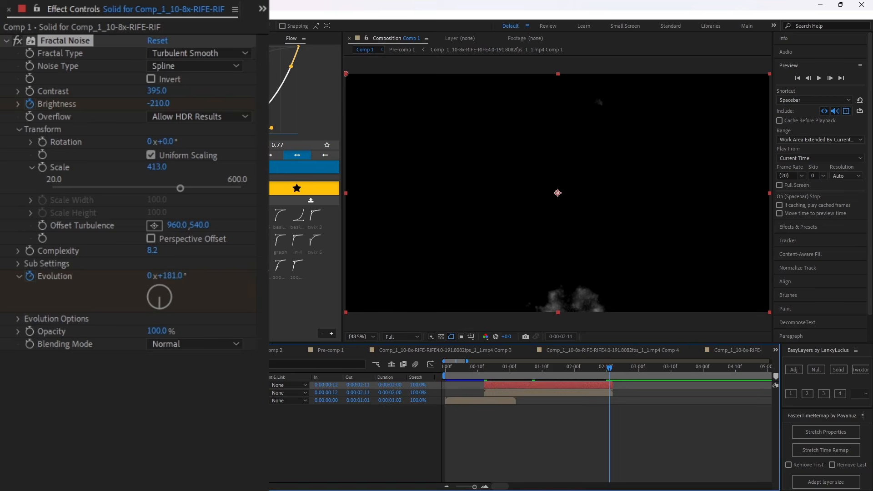
left_click_drag(156, 103, 254, 112)
Apply Easy Ease to both brightness keyframes and show their speed graph in the graph editor.
left_click_drag(656, 393, 435, 398)
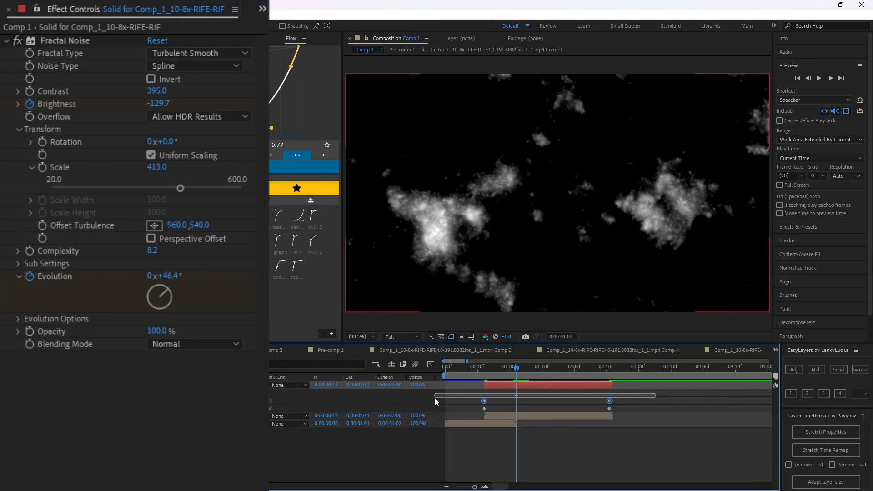
key("F9")
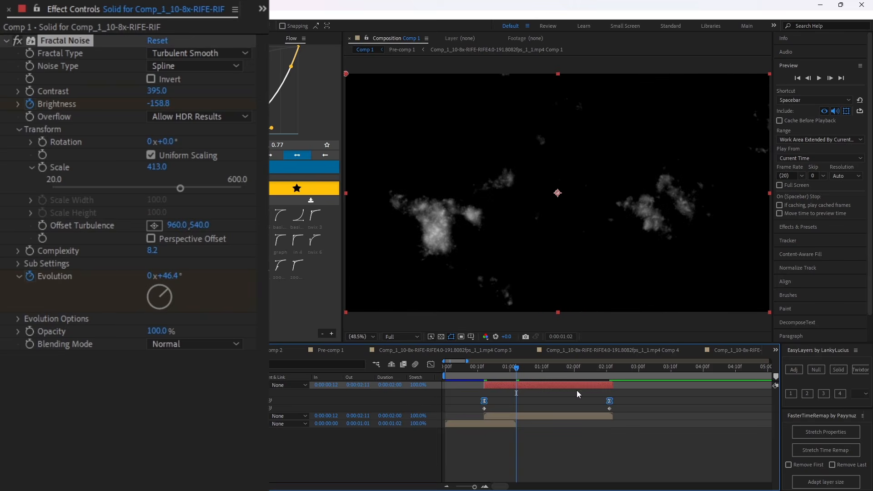
left_click(430, 364)
left_click(515, 477)
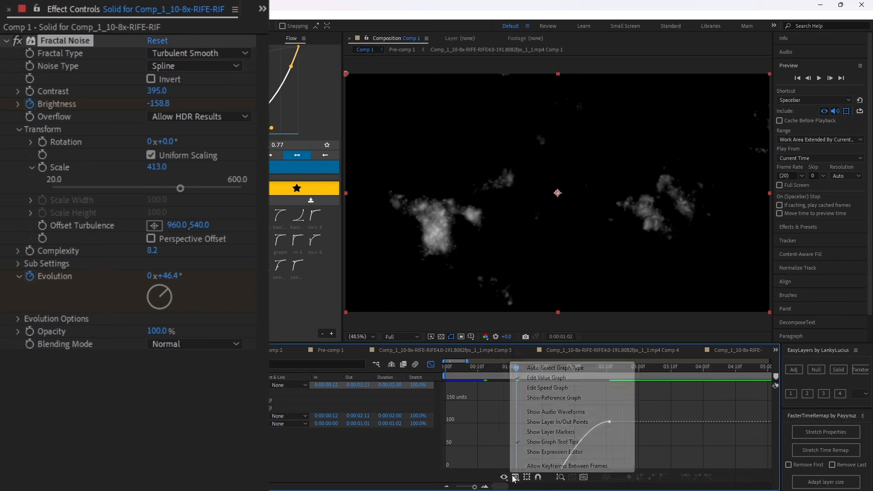
left_click(568, 389)
scroll(600, 397, "down", 8)
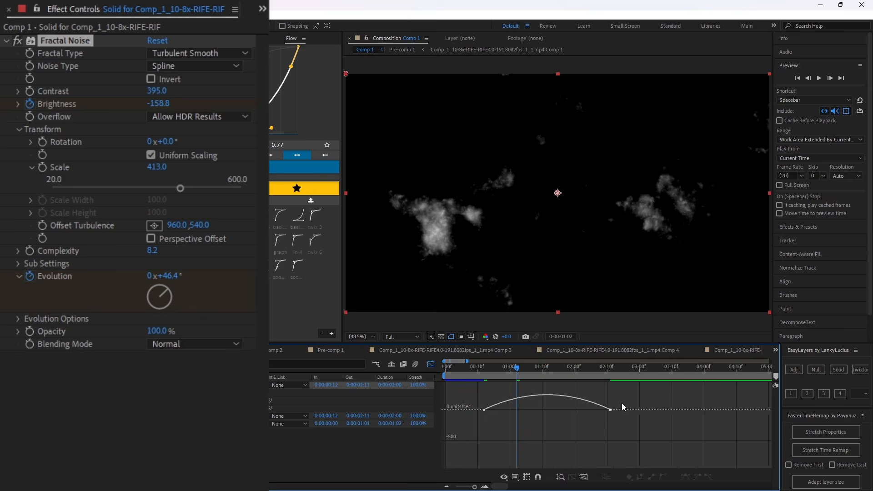
Extend the influence handles of both brightness keyframes to form a sharp speed peak near 0:00:01:02, and fit the graph.
left_click_drag(606, 385, 471, 410)
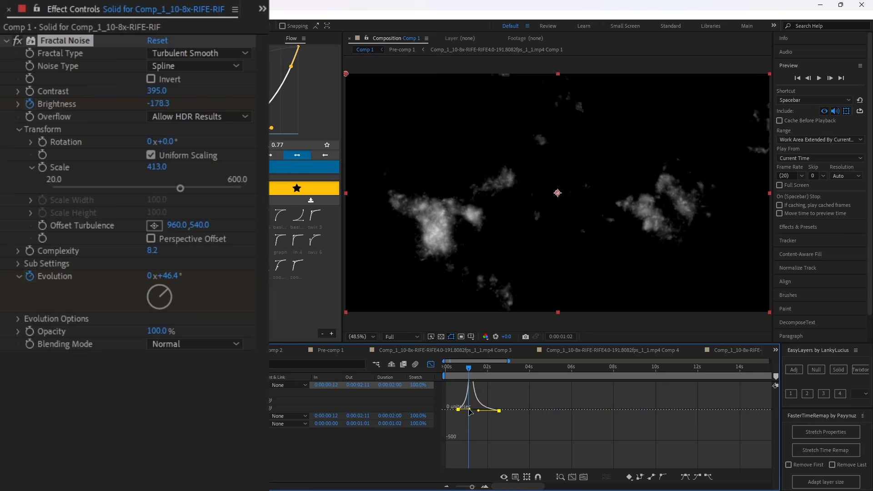
left_click_drag(523, 486, 575, 485)
left_click(573, 479)
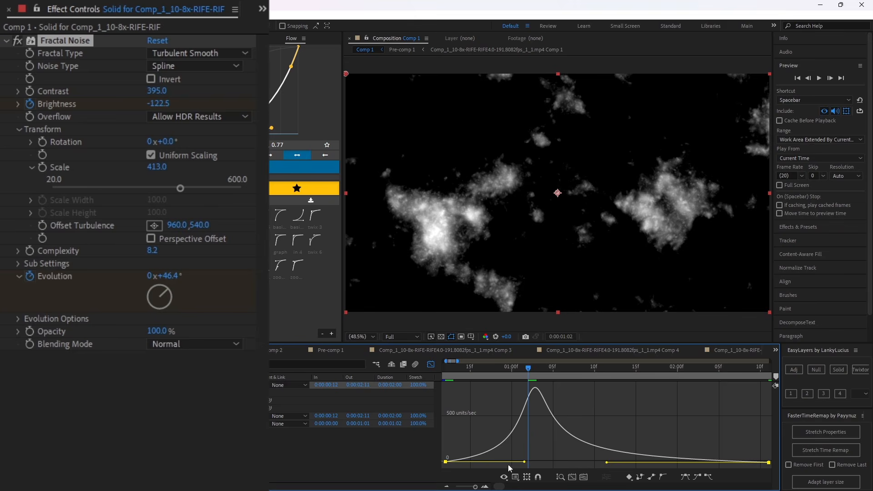
Level the speeds of both brightness keyframes close to zero in the speed graph, keeping the single sharp peak between them.
left_click(587, 443)
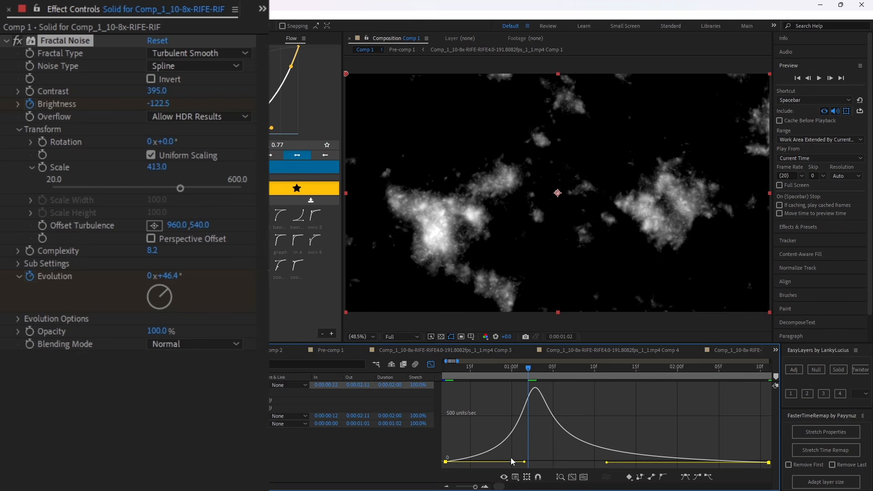
left_click(571, 434)
left_click_drag(526, 462, 519, 460)
key("minus")
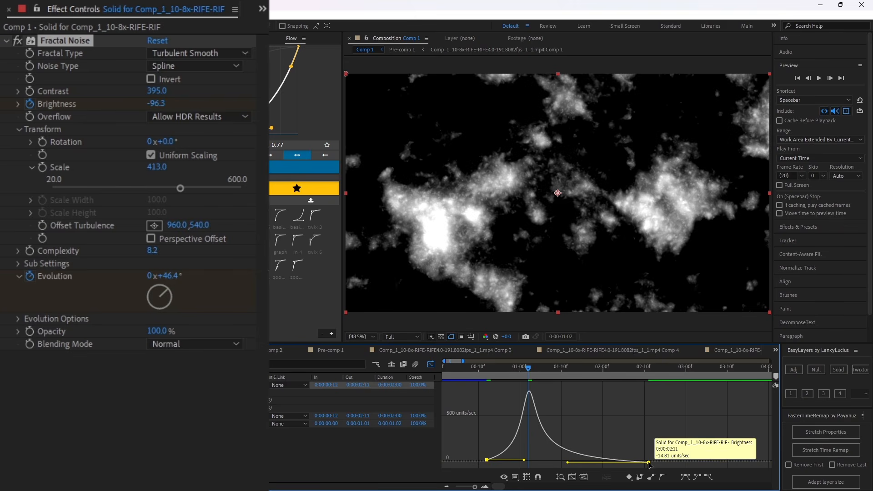
left_click_drag(649, 463, 649, 461)
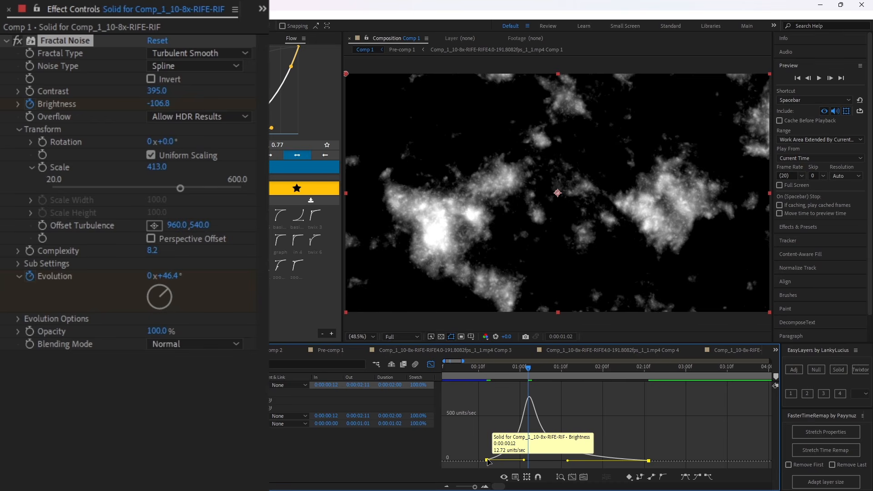
left_click_drag(487, 461, 488, 463)
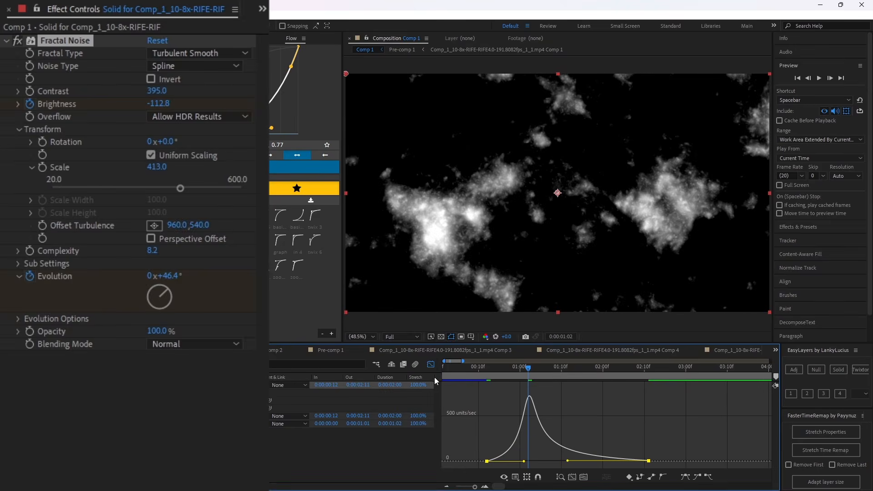
Leave the graph editor and preview how the smoke spreads across the frame.
left_click(428, 365)
left_click_drag(519, 369, 497, 376)
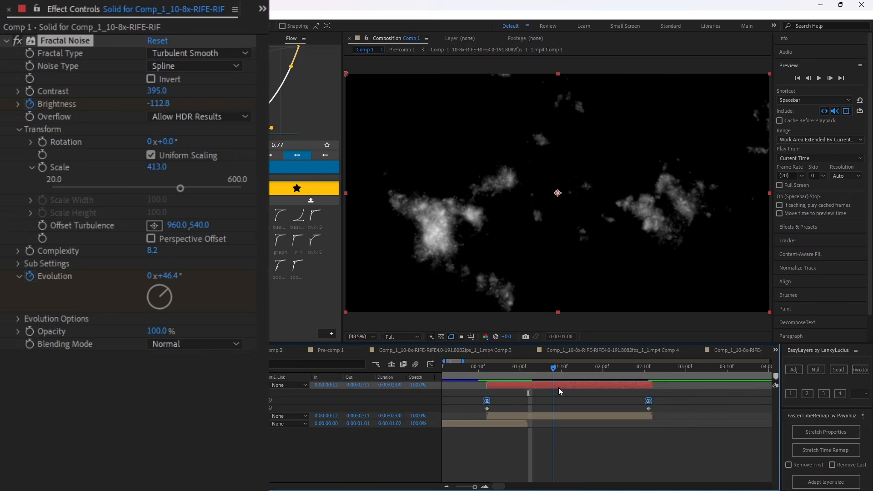
key("space")
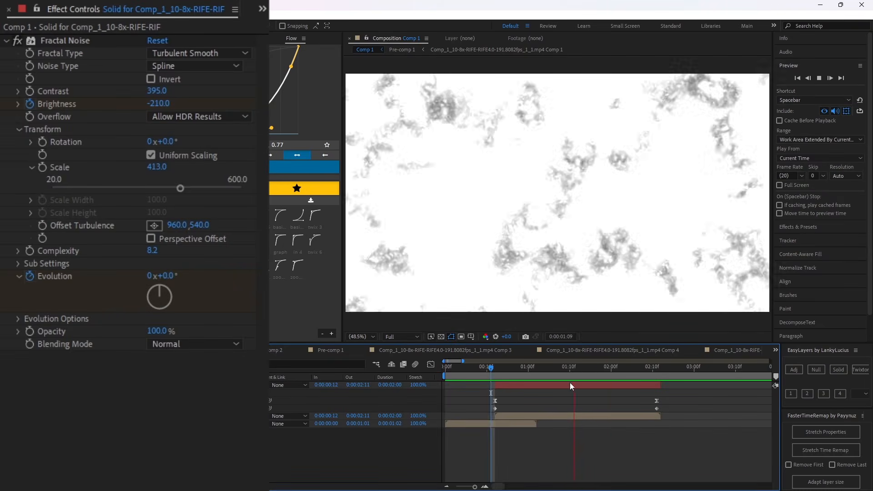
Move the last brightness keyframe to 0:00:01:18 and readjust the influence handles of its speed curve.
left_click_drag(602, 374, 604, 380)
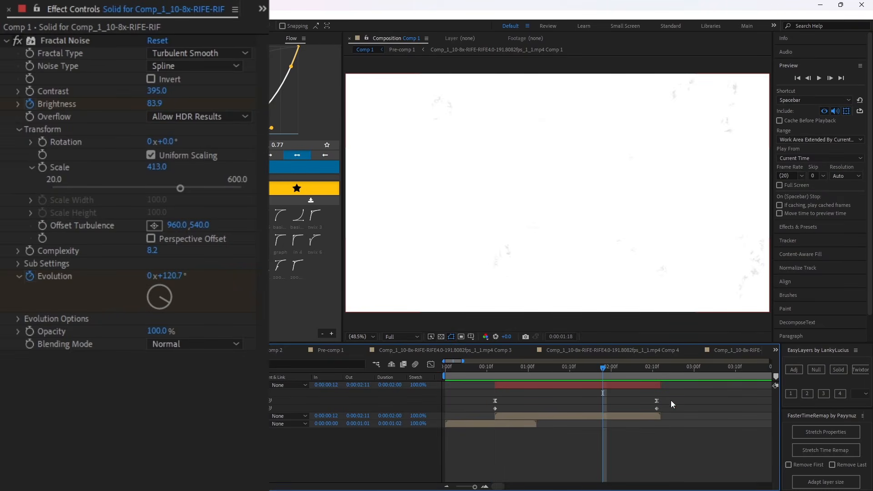
left_click_drag(670, 399, 480, 397)
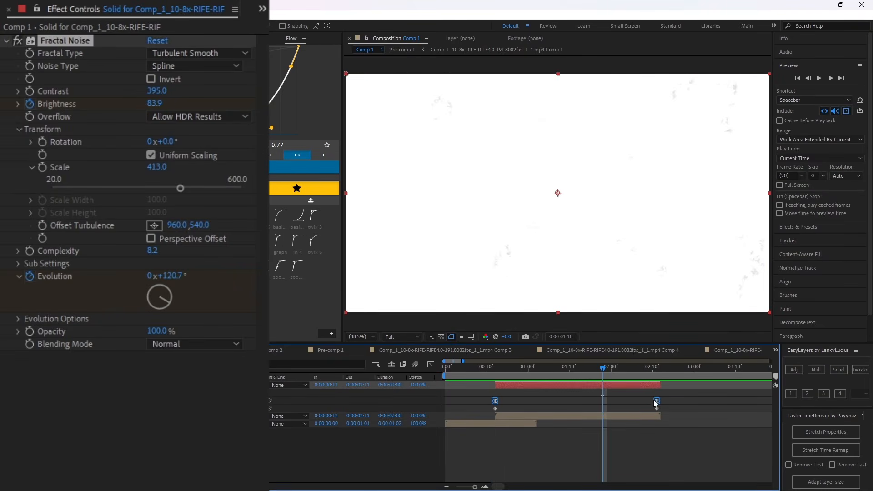
left_click(536, 371)
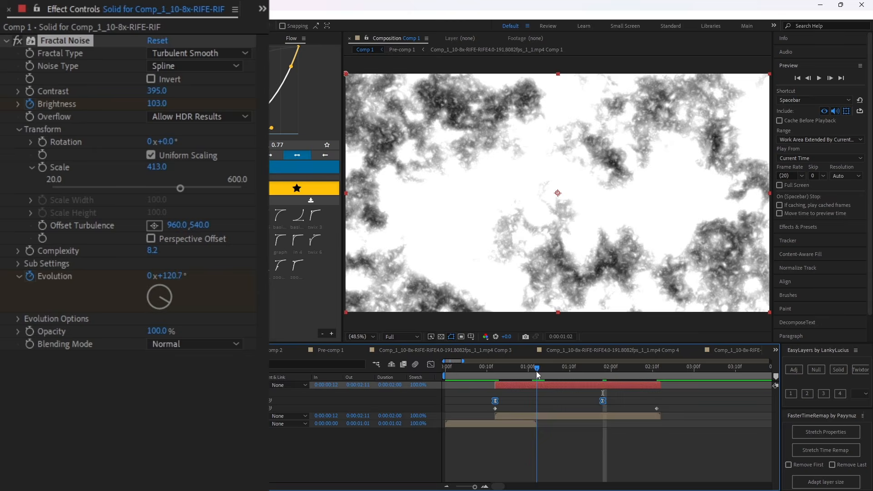
left_click(430, 364)
left_click(561, 451)
left_click_drag(519, 460, 591, 463)
left_click(574, 478)
left_click(431, 365)
Preview the retimed noise animation from the start of the composition.
left_click_drag(499, 370, 373, 378)
key("space")
left_click(557, 411)
scroll(554, 425, "down", 4)
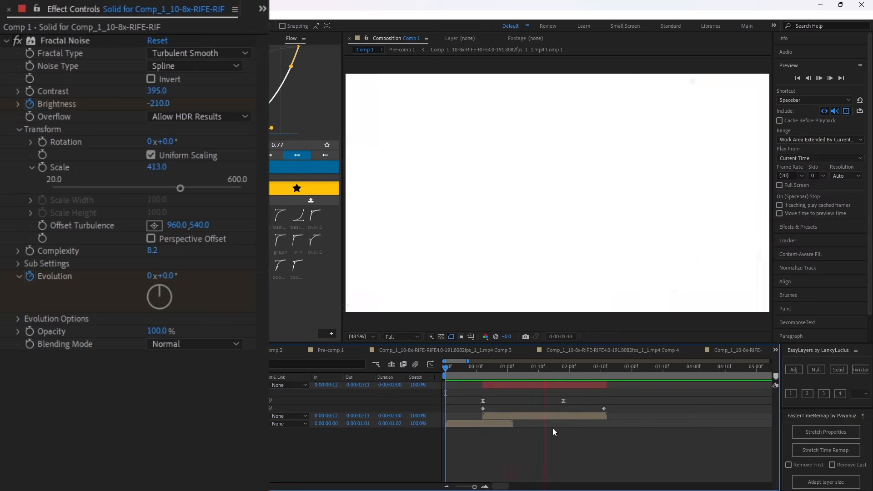
key("space")
key("space")
Hide the Fractal Noise solid, link it as the luma track matte of the second clip, and play back the transition.
left_click(500, 366)
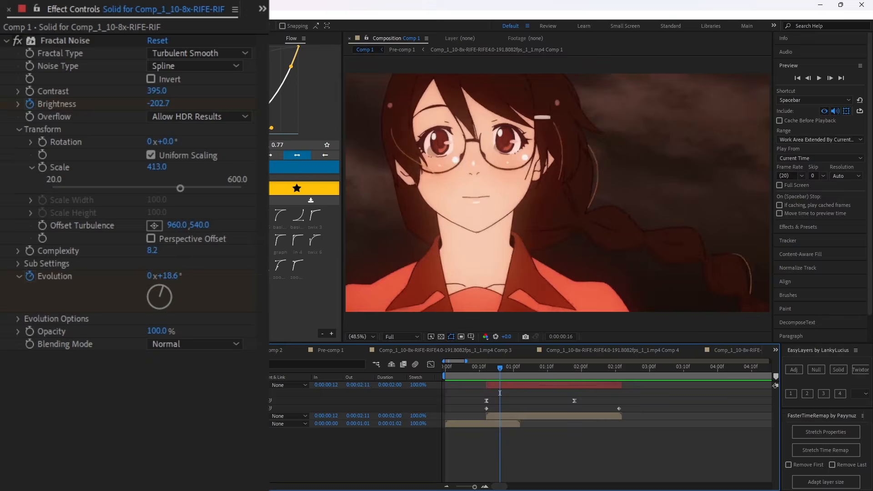
left_click(88, 417)
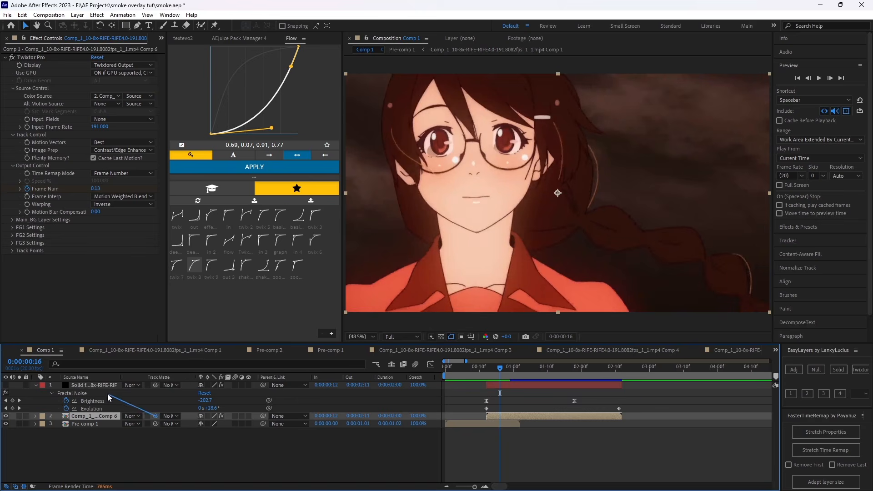
left_click_drag(109, 398, 109, 399)
mouse_move(505, 368)
left_mouse_down()
mouse_move(526, 368)
mouse_move(517, 367)
left_mouse_up()
left_click(184, 416)
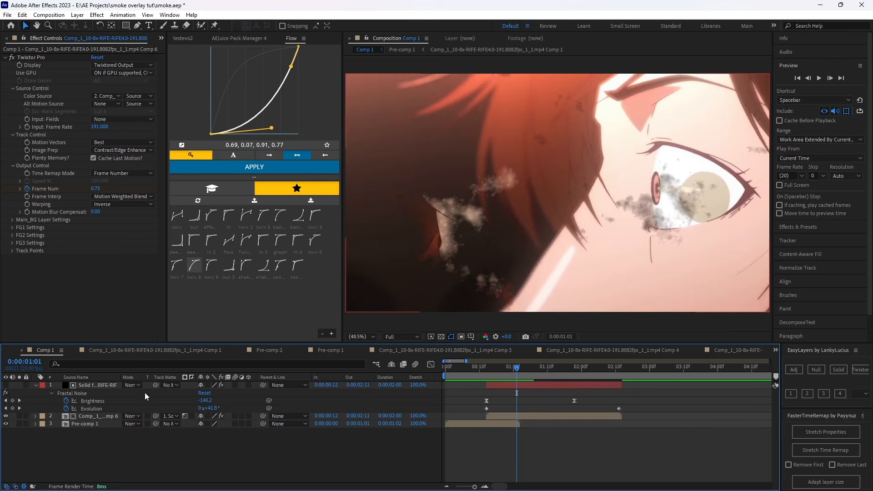
key("space")
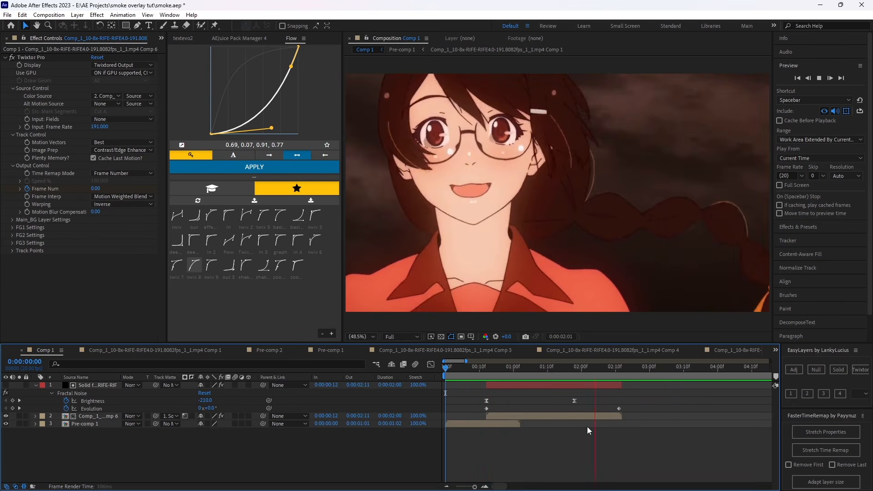
mouse_move(508, 373)
left_mouse_down()
mouse_move(522, 370)
mouse_move(515, 371)
left_mouse_up()
Freeze Pre-comp 1 on its last frame and extend the layer so it ends at 0:00:02:11.
right_click(514, 424)
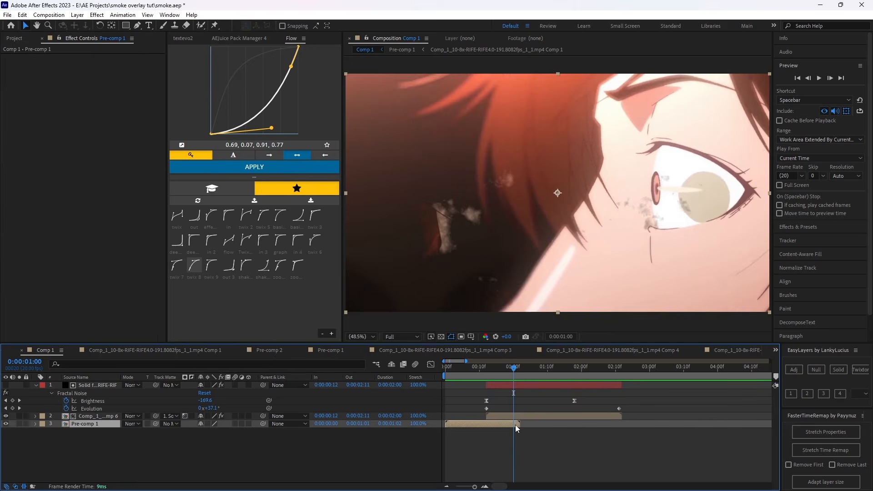
mouse_move(595, 202)
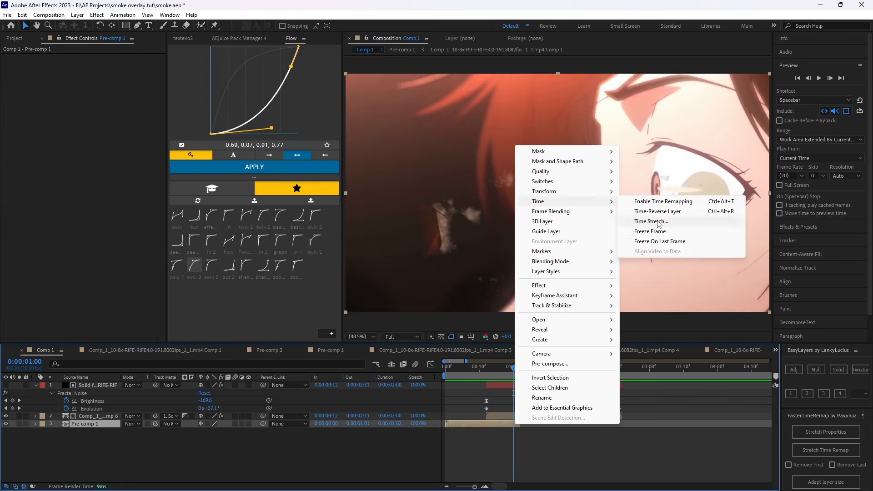
left_click(659, 242)
left_click_drag(520, 372, 621, 408)
key("ctrl+shift+d")
key("Delete")
left_click(529, 374)
mouse_move(529, 374)
left_mouse_down()
mouse_move(522, 378)
mouse_move(556, 380)
mouse_move(473, 372)
mouse_move(577, 357)
mouse_move(555, 386)
mouse_move(520, 368)
left_mouse_up()
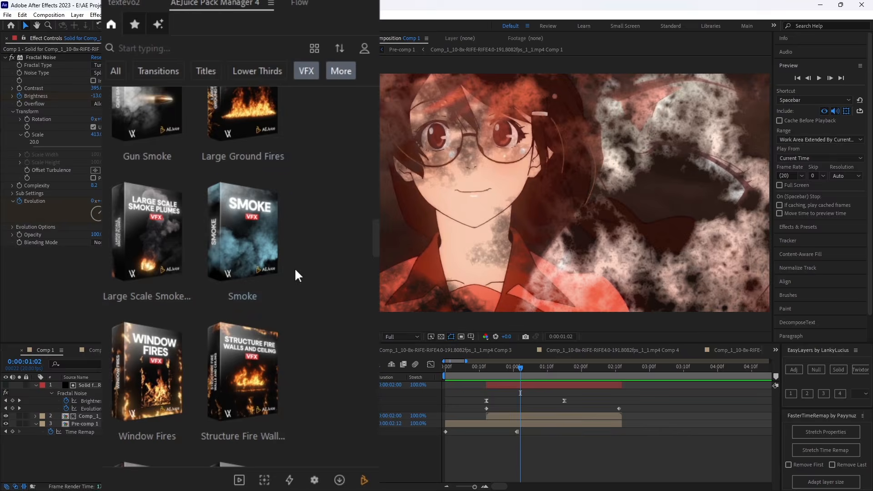
Browse the Smoke category of the AEJuice pack and import the Smoke 02 clip into the composition.
scroll(296, 275, "down", 10)
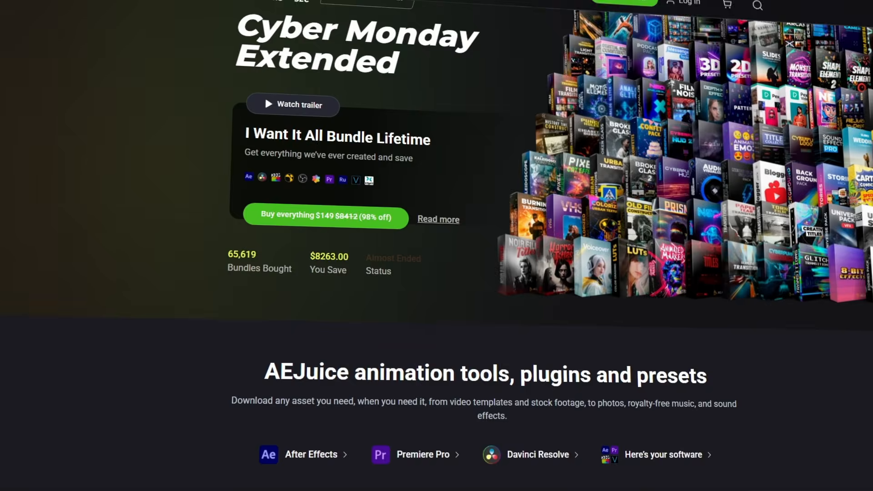
scroll(436, 245, "down", 5)
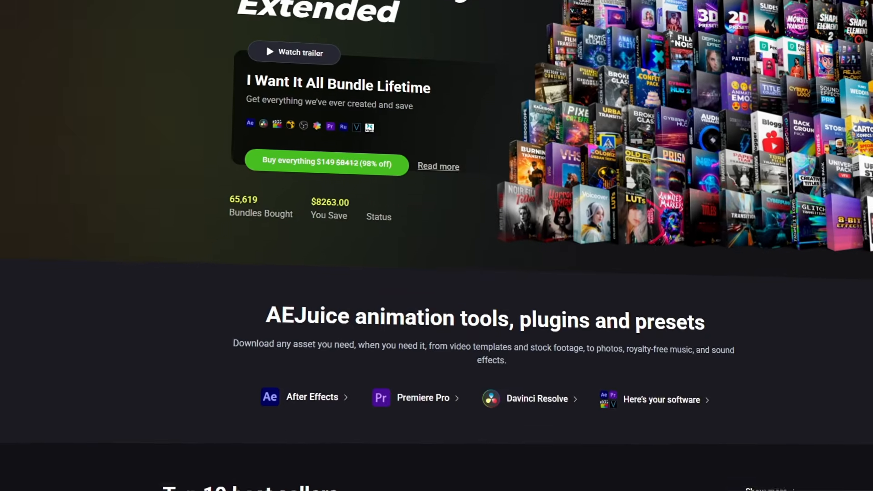
scroll(436, 245, "down", 5)
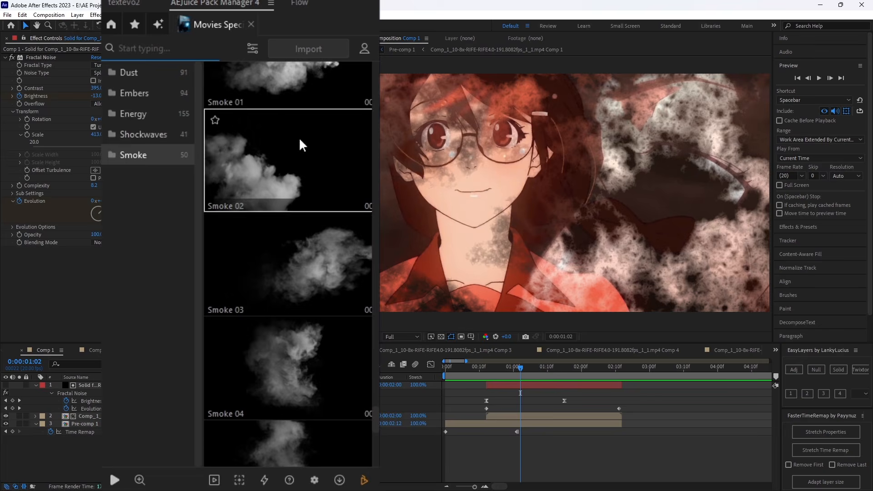
scroll(291, 228, "up", 10)
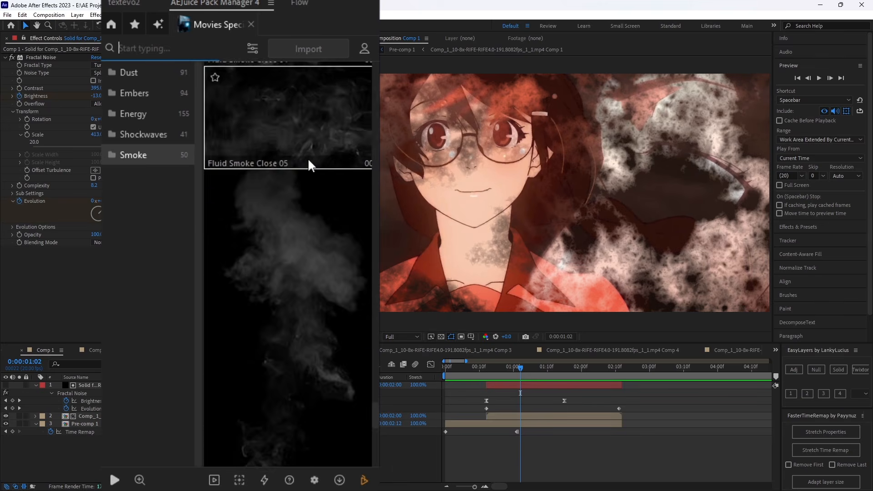
scroll(308, 159, "up", 8)
scroll(318, 172, "down", 14)
scroll(319, 178, "down", 3)
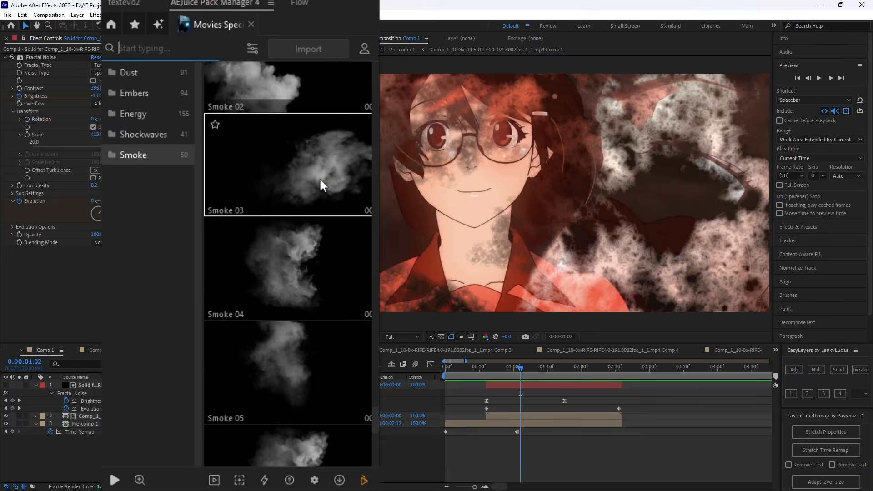
scroll(291, 164, "up", 2)
left_click(263, 149)
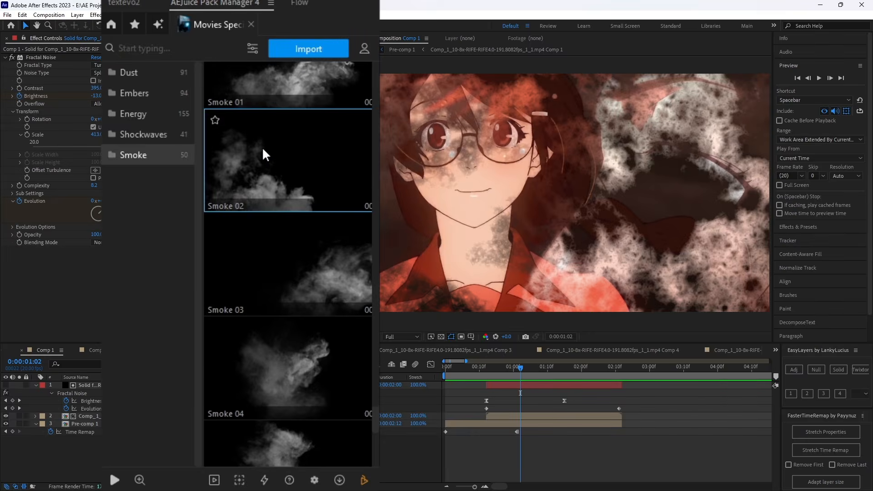
double_click(263, 150)
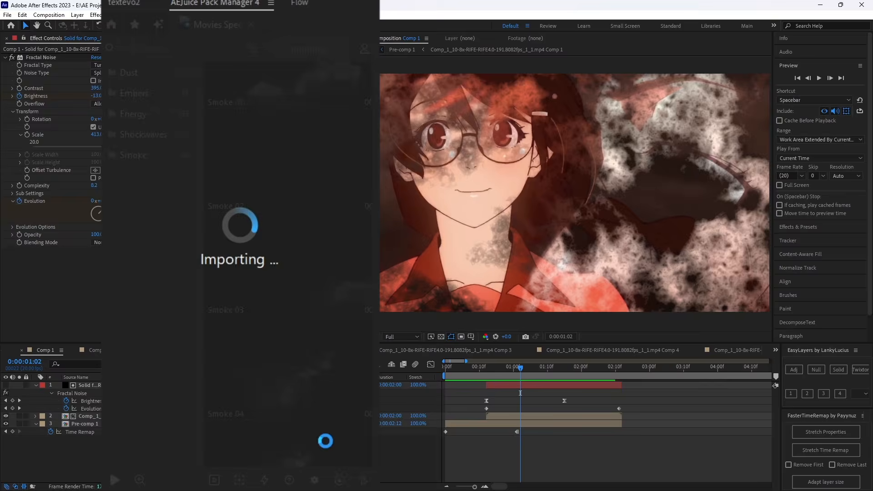
Start the Smoke 02 layer at 0:00:00:10 and trim its end to 0:00:02:11.
left_click_drag(582, 367, 597, 393)
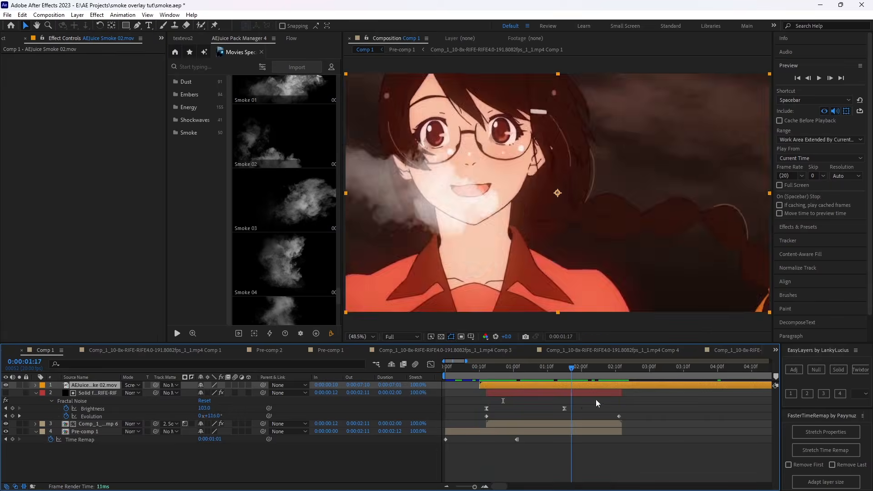
key("Delete")
left_click_drag(500, 372, 517, 372)
left_click(514, 385)
left_click(514, 372)
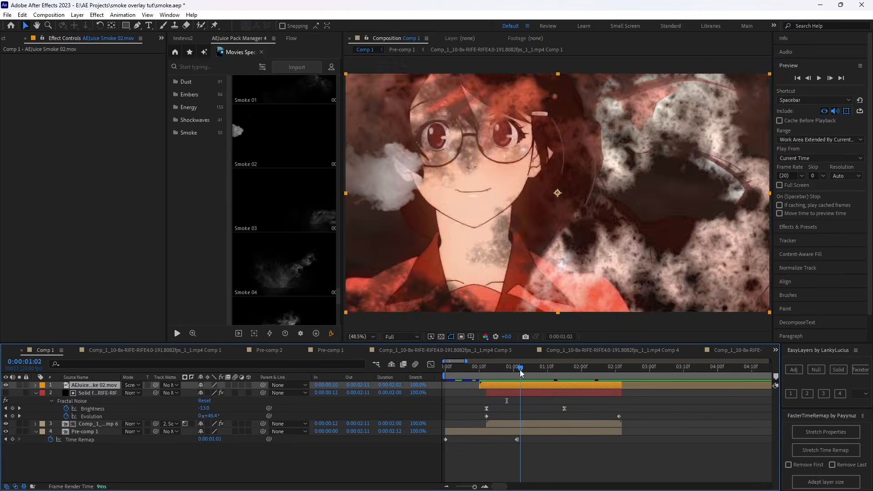
Scale the Smoke 02 layer to 268.5% and reposition it so the smoke covers more of the frame.
key("s")
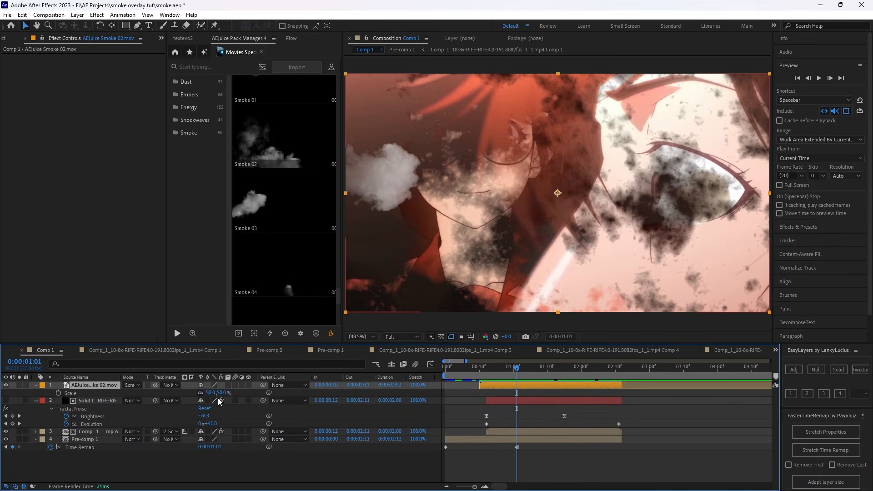
left_click_drag(220, 394, 258, 389)
left_click_drag(465, 224, 661, 228)
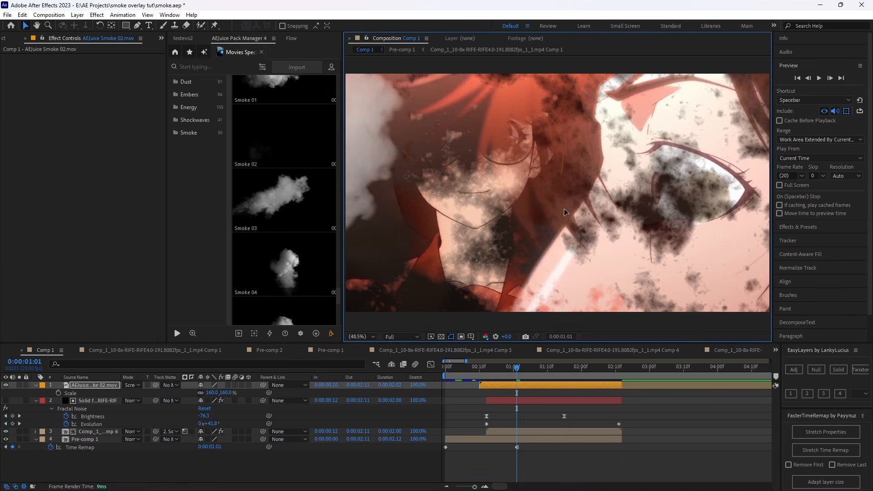
mouse_move(225, 396)
left_mouse_down()
mouse_move(236, 395)
mouse_move(211, 393)
left_mouse_up()
key("r")
scroll(551, 203, "down", 3)
mouse_move(519, 371)
left_mouse_down()
mouse_move(534, 381)
mouse_move(517, 381)
left_mouse_up()
key("s")
left_click_drag(223, 393, 255, 395)
left_click_drag(530, 222, 585, 240)
Trim the start of the Smoke 02 layer to 0:00:00:12.
left_click_drag(519, 371, 486, 382)
left_click(362, 336)
left_click(364, 182)
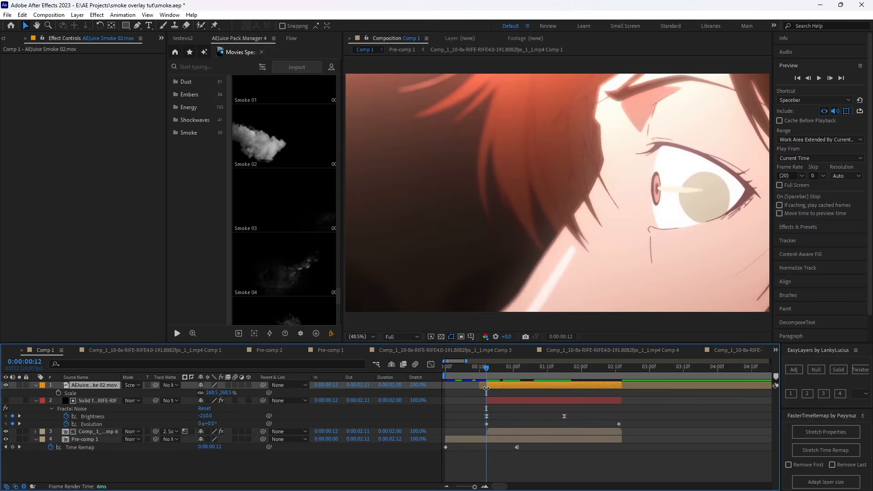
key("alt+[")
Enable time remapping on Smoke 02, keyframe it to 0:00:00:17 at 0:00:01:01, and add another remap keyframe at 0:00:00:12.
key("s")
left_click(517, 370)
key("ctrl+alt+t")
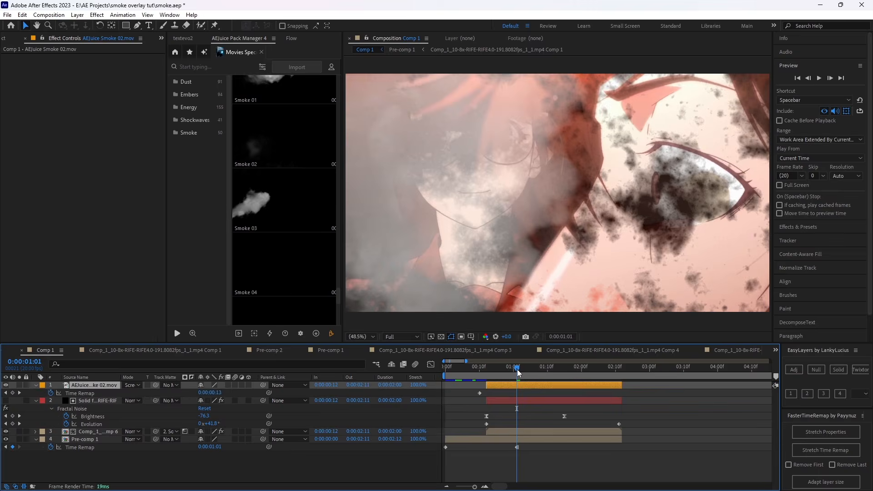
left_click(13, 393)
left_click_drag(200, 393, 221, 391)
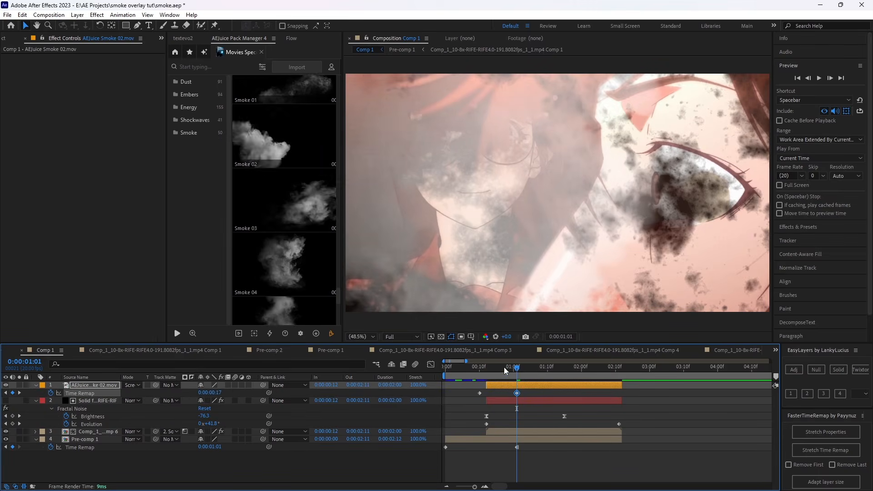
left_click_drag(504, 367, 486, 368)
mouse_move(216, 394)
left_mouse_down()
mouse_move(236, 390)
mouse_move(220, 391)
left_mouse_up()
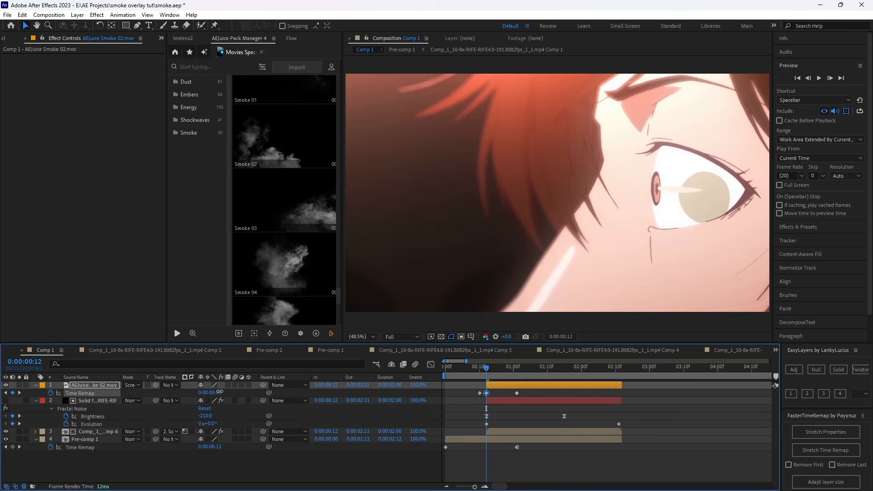
Keyframe the Smoke 02 time remap to 0:00:04:23 at 0:00:02:11 and enable frame blending on the layer.
key("space")
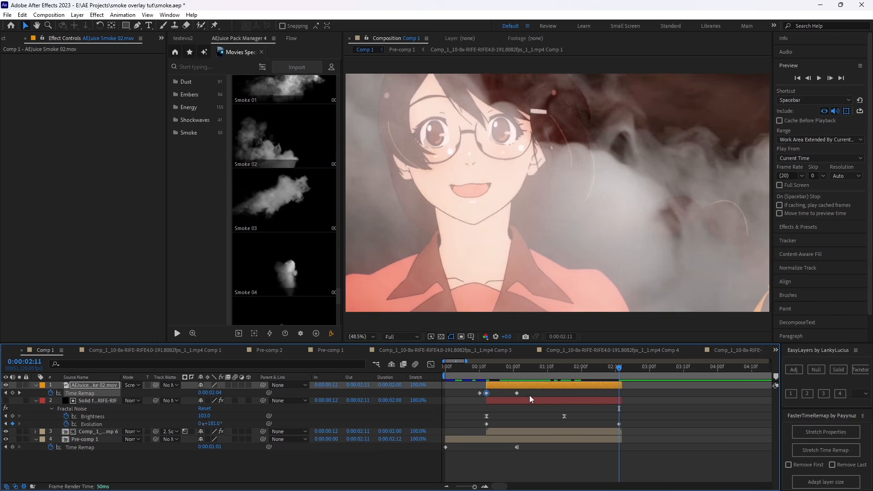
left_click_drag(210, 394, 524, 404)
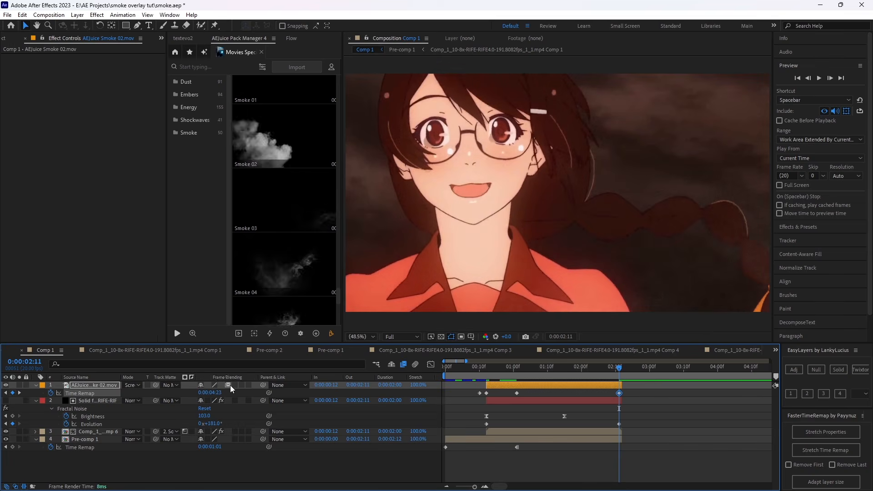
Apply the Flow preset curve twix 5 (0.18, 0.57, 0.19, 0.94) to the last two time remap keyframes of Smoke 02.
left_click_drag(648, 395, 496, 402)
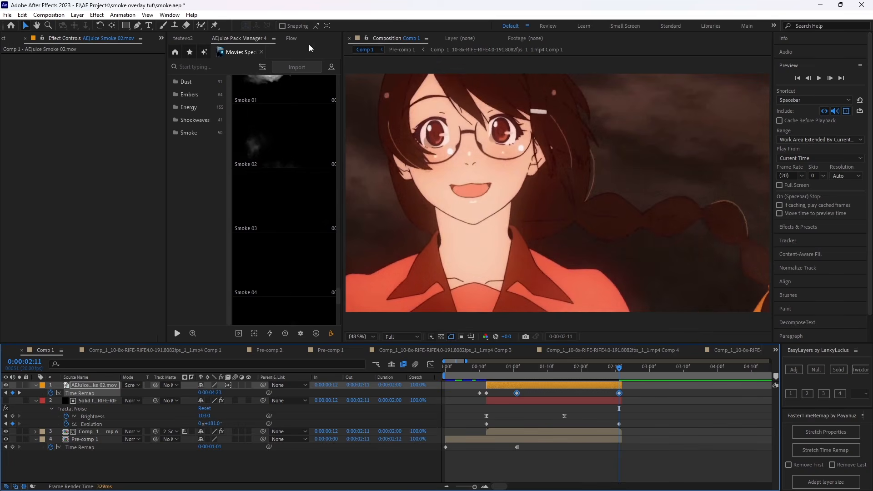
left_click(291, 38)
left_click(261, 221)
left_click(259, 167)
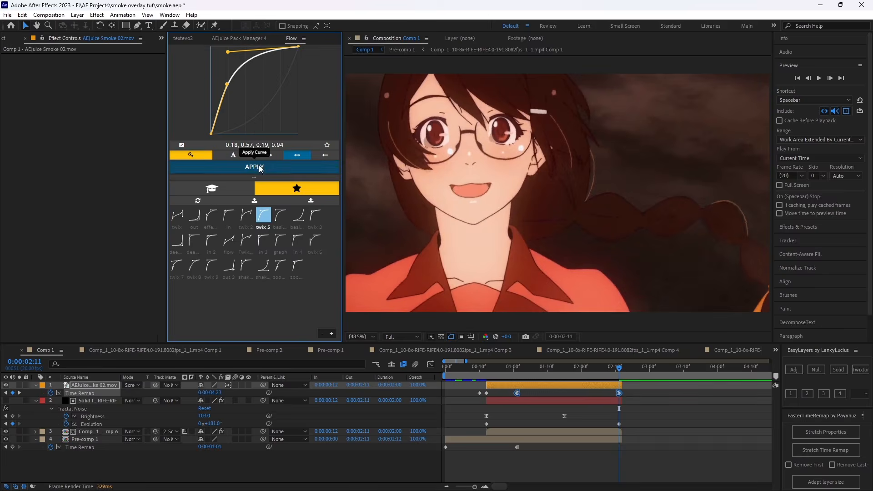
Flip the twix 5 curve to 0.81, 0.06, 0.82, 0.43, apply it to Smoke 02's time remap keyframes at 0:00:00:12 and 0:00:01:01, and preview.
right_click(262, 96)
left_click(298, 135)
left_click_drag(542, 390, 501, 396)
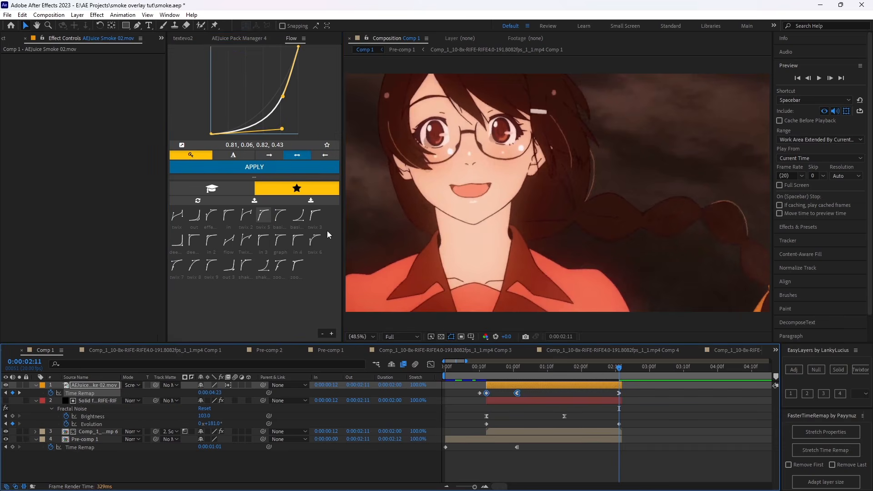
key("space")
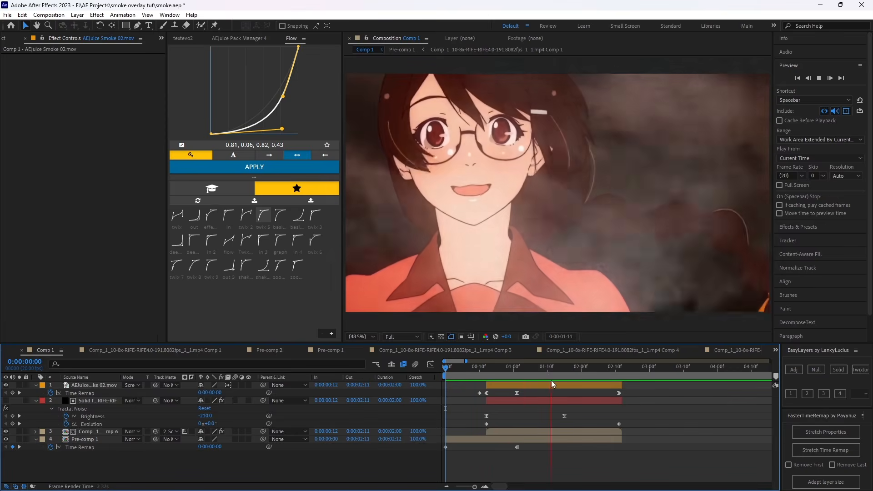
left_click(565, 377)
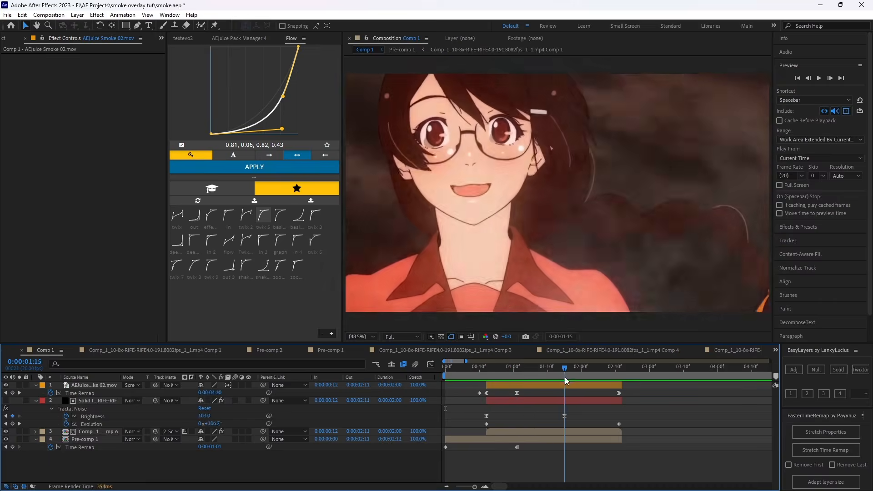
left_click_drag(565, 377, 523, 389)
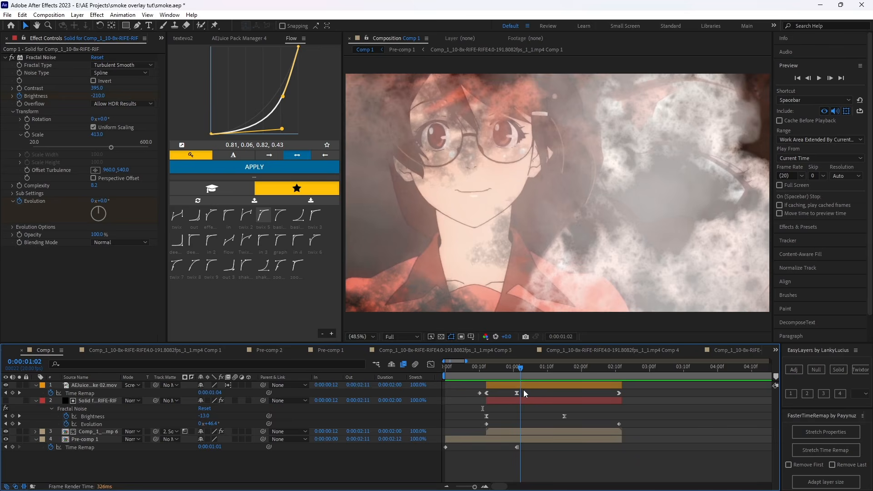
Add an adjustment layer directly above the Fractal Noise solid, spanning the same time as the solid.
key("Page_Up")
key("Page_Up")
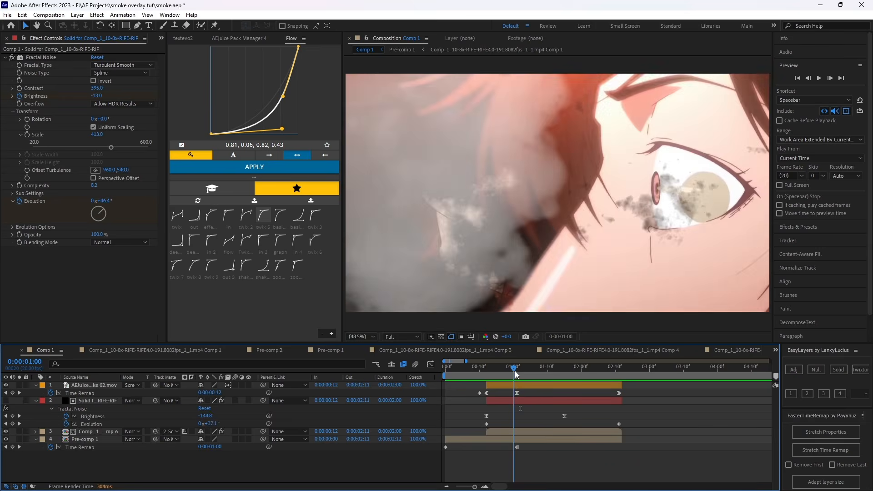
key("Page_Down")
left_click(550, 398)
left_click(674, 470)
left_click_drag(521, 372, 517, 372)
left_click(536, 402)
left_click(793, 369)
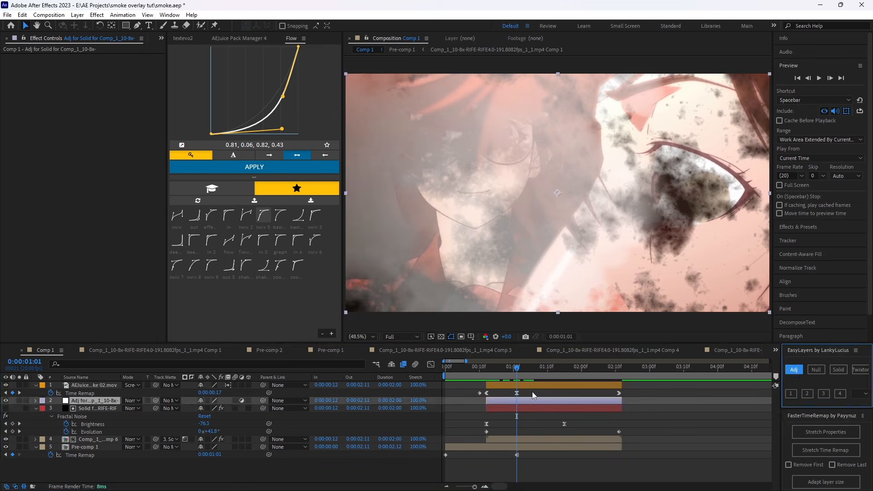
Pre-compose the Smoke 02 layer with all attributes moved and duration adjusted to its time span, and set its blending mode to Screen.
right_click(536, 386)
left_click(589, 325)
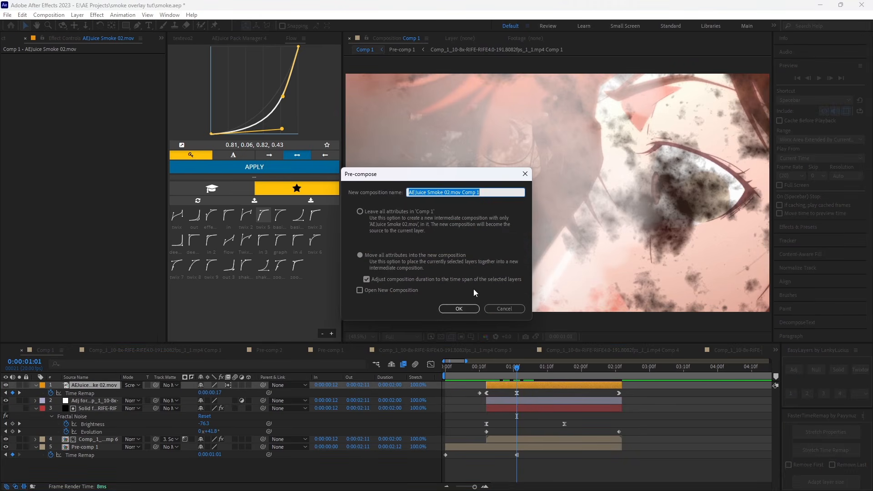
left_click(447, 310)
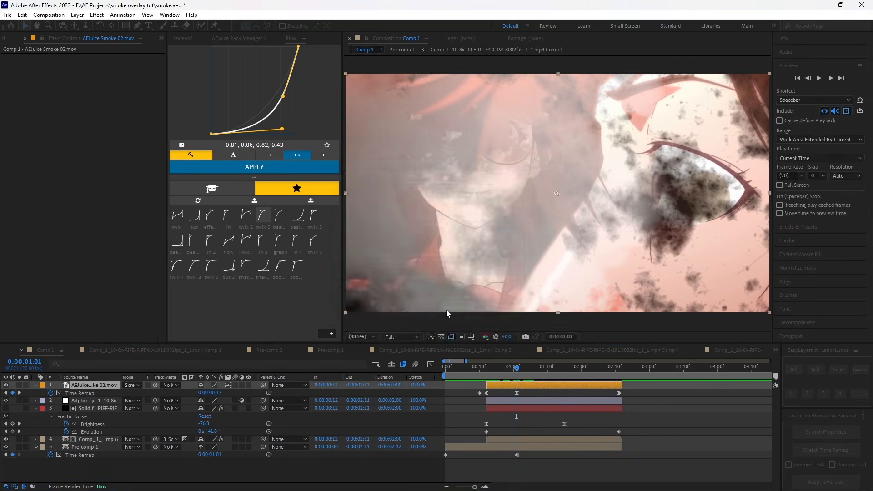
left_click(133, 385)
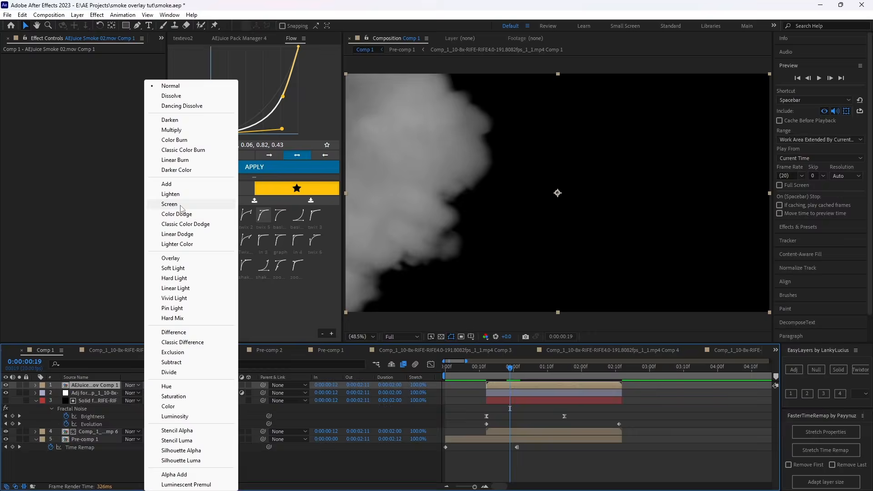
left_click(180, 206)
Apply Displacer Pro to the adjustment layer and choose the AEJuice Smoke 02 pre-comp as its map layer.
left_click_drag(493, 369, 515, 374)
left_click(520, 392)
key("ctrl+space")
type("dis")
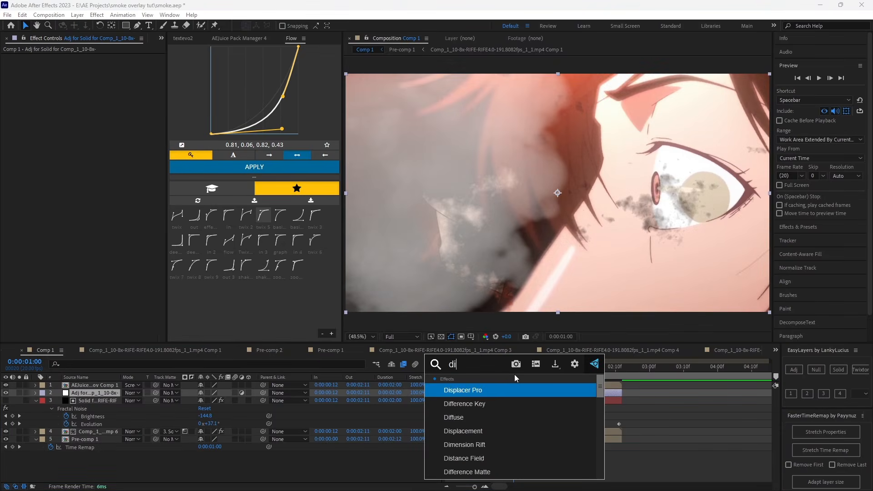
left_click(490, 390)
left_click(107, 65)
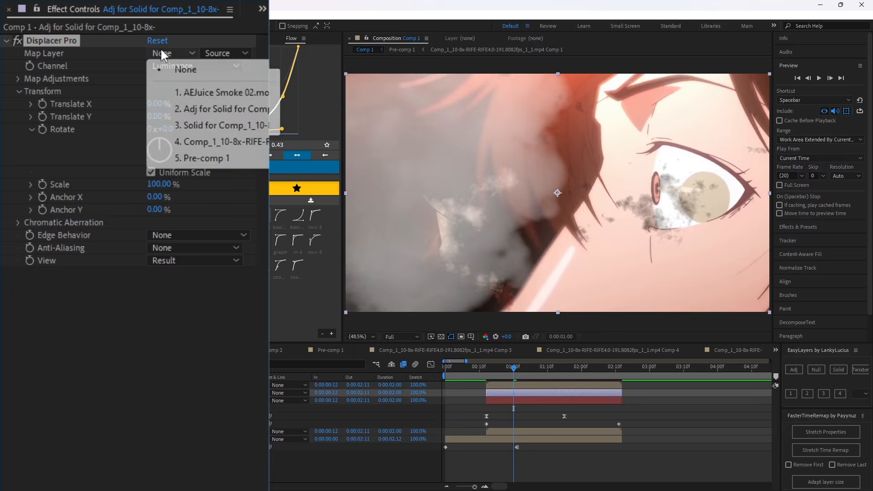
left_click(138, 88)
Try Displacer Pro offsets of 9% Translate X with 56% Translate Y, and of -51% Translate X alone.
left_click_drag(154, 104, 203, 119)
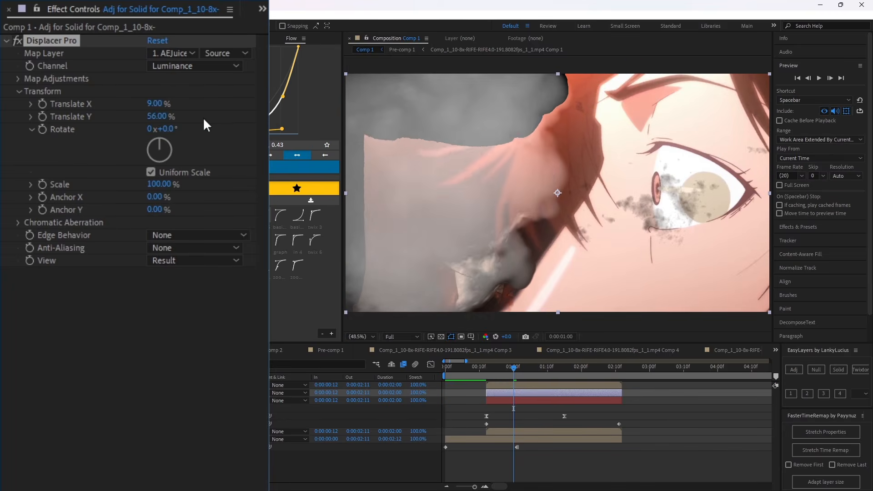
key("ctrl+z")
left_click_drag(155, 104, 111, 102)
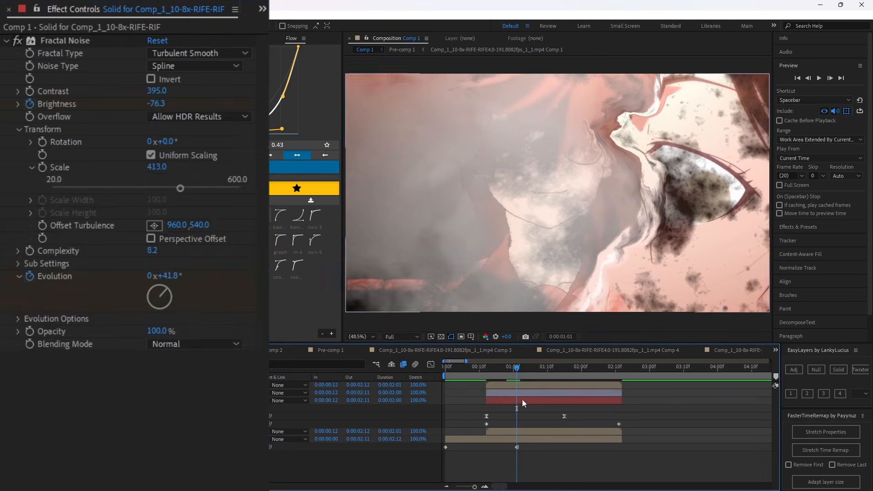
Set Displacer Pro's Edge Behavior to Mirror Repeat and its Translate X to 11%.
left_click(522, 399)
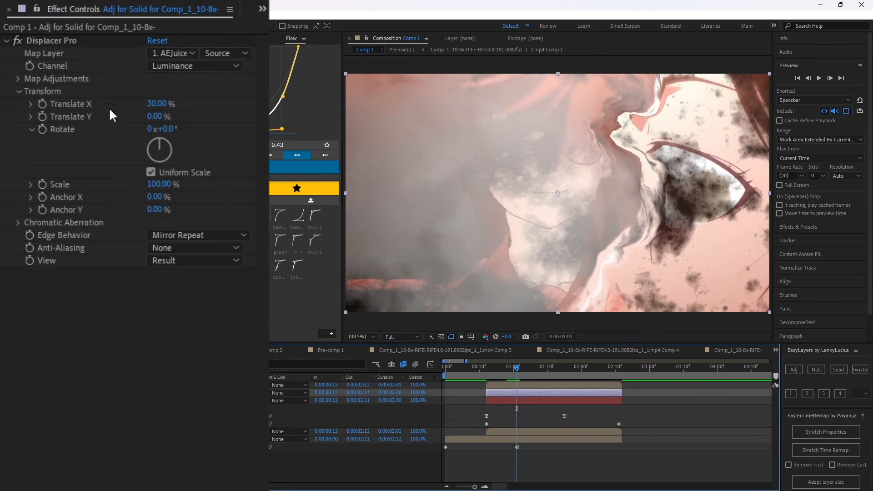
left_click(168, 104)
type("11")
key("Return")
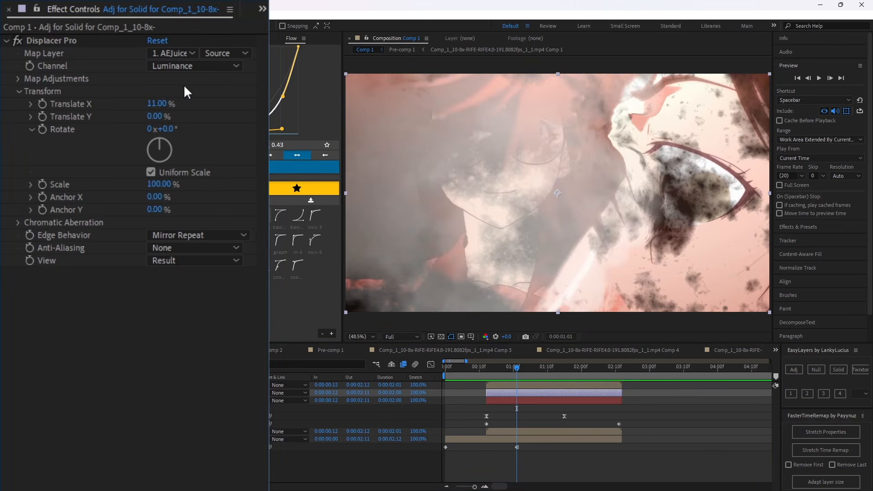
left_click(633, 436)
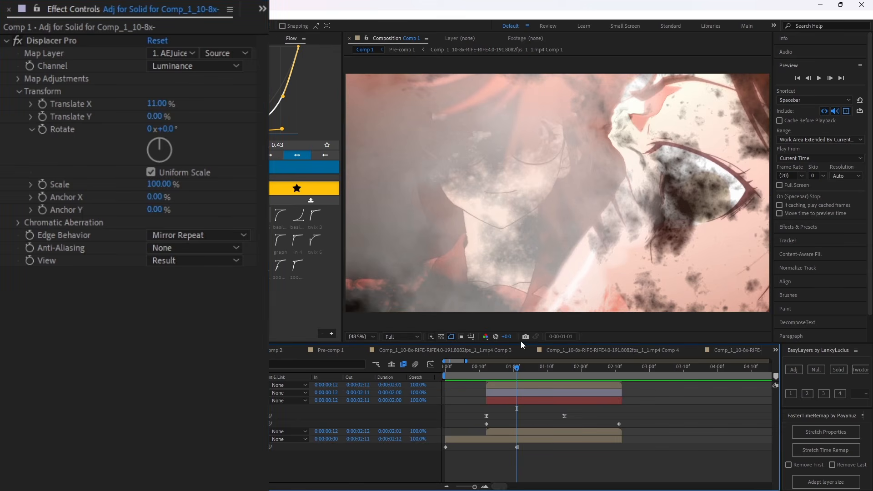
Set the Complexity of the matte solid's Fractal Noise to 3.7 while viewing the frame at 0:00:01:01.
left_click_drag(505, 373, 491, 379)
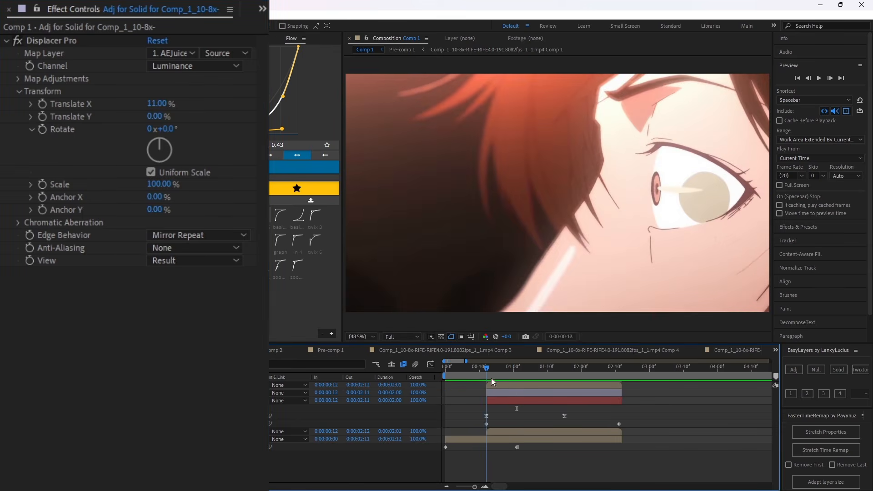
left_click(521, 401)
left_click(517, 376)
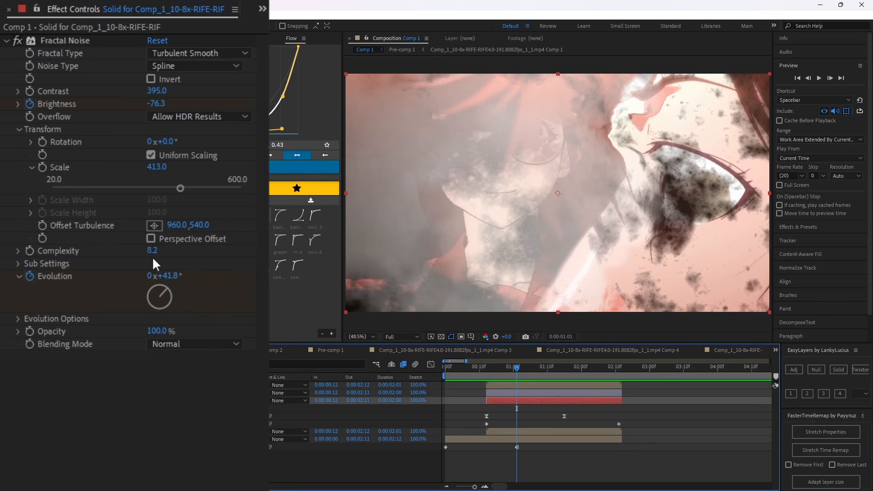
left_click_drag(152, 251, 62, 245)
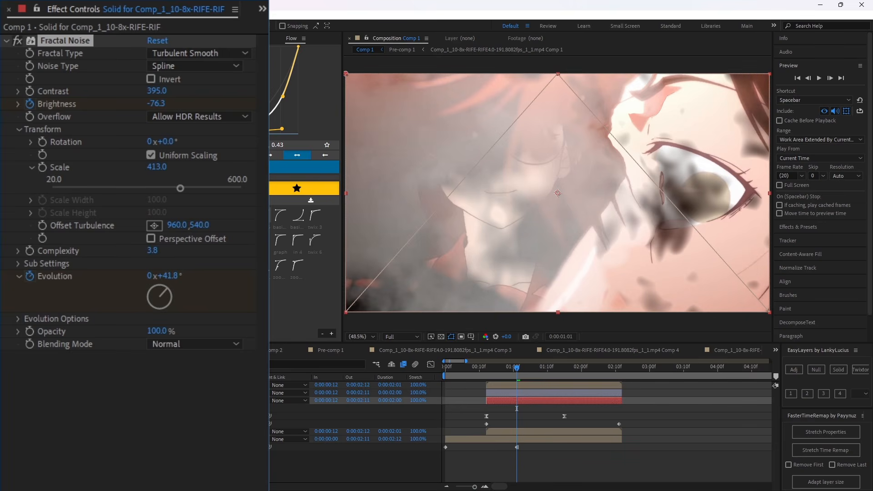
left_click_drag(152, 251, 151, 251)
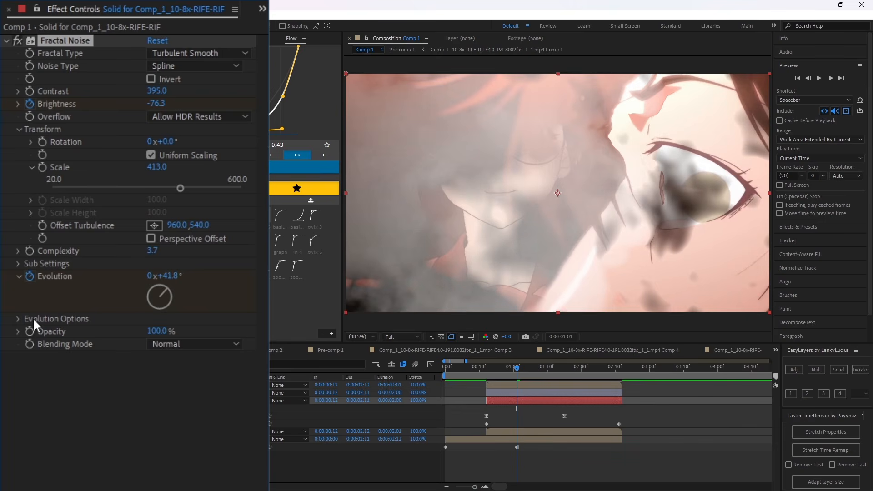
Set the Fractal Noise Random Seed to 12, Scale to 615 and Offset Turbulence to -903, 540, and preview the transition.
left_click(18, 318)
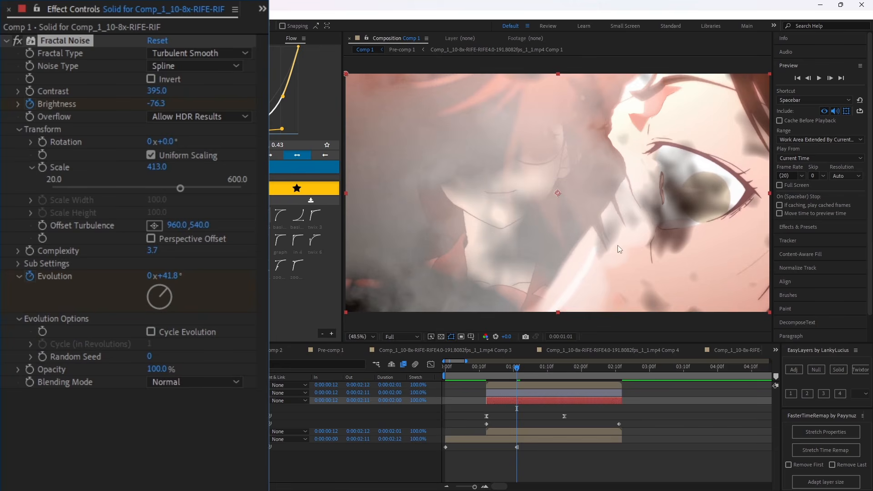
left_click_drag(151, 356, 159, 356)
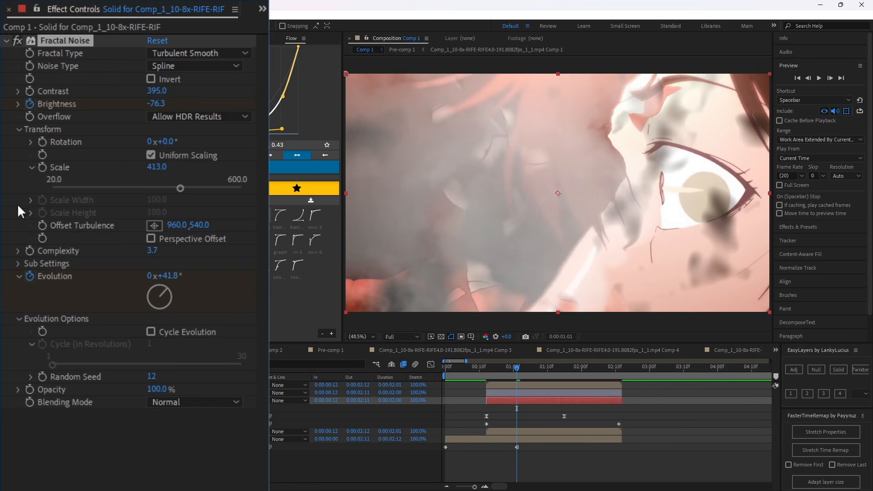
left_click_drag(163, 167, 268, 167)
left_click_drag(176, 227, 0, 218)
key("space")
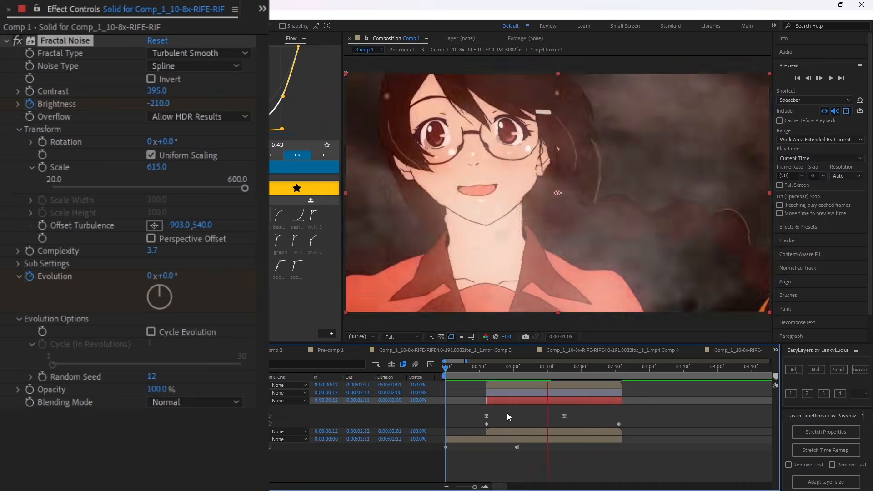
Set the first Fractal Noise Brightness keyframe to -290 and play back the transition.
left_click(520, 422)
left_click(489, 372)
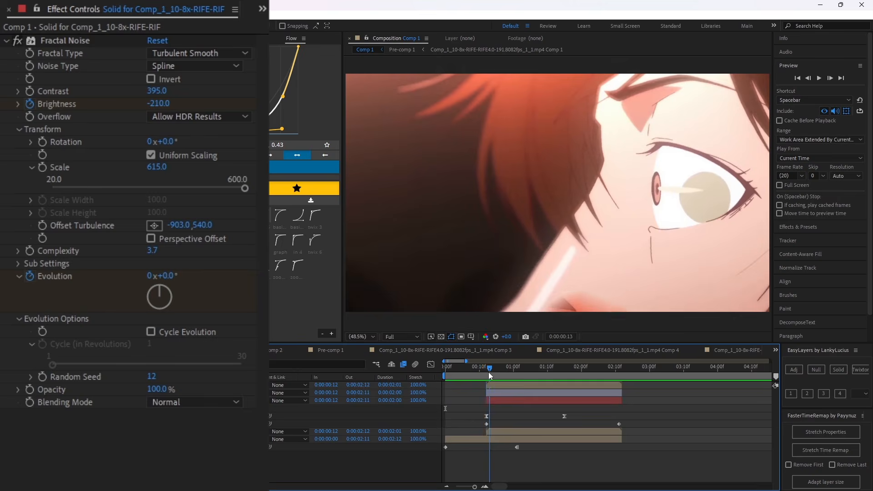
left_click(491, 400)
left_click_drag(155, 109, 97, 109)
left_click_drag(490, 371, 533, 397)
key("space")
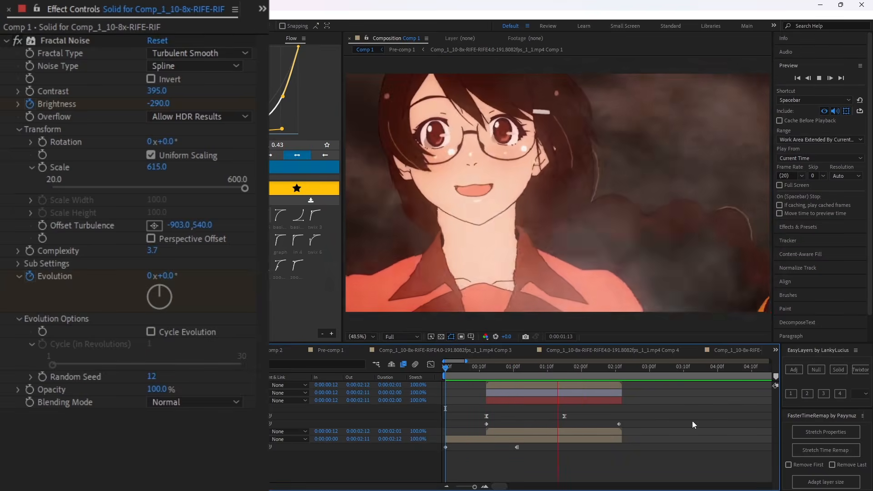
Replay the transition from the start of the composition and collapse the revealed layer keyframes.
key("space")
left_click_drag(482, 374, 437, 395)
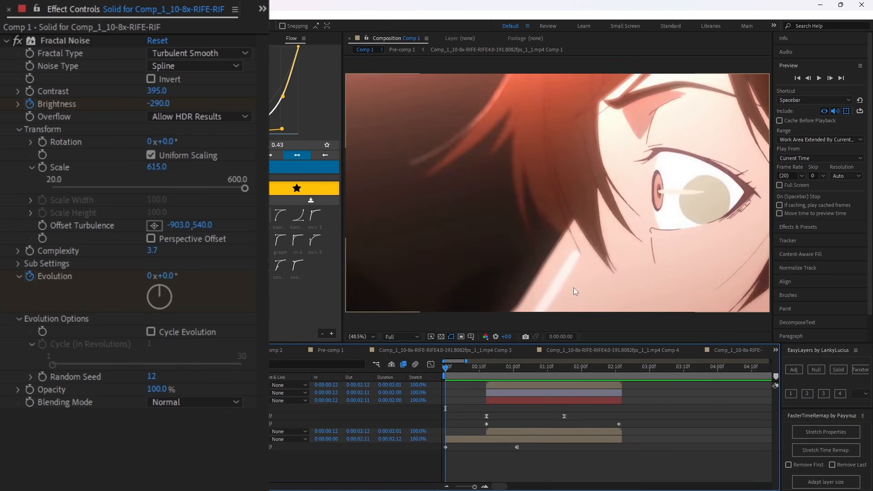
key("space")
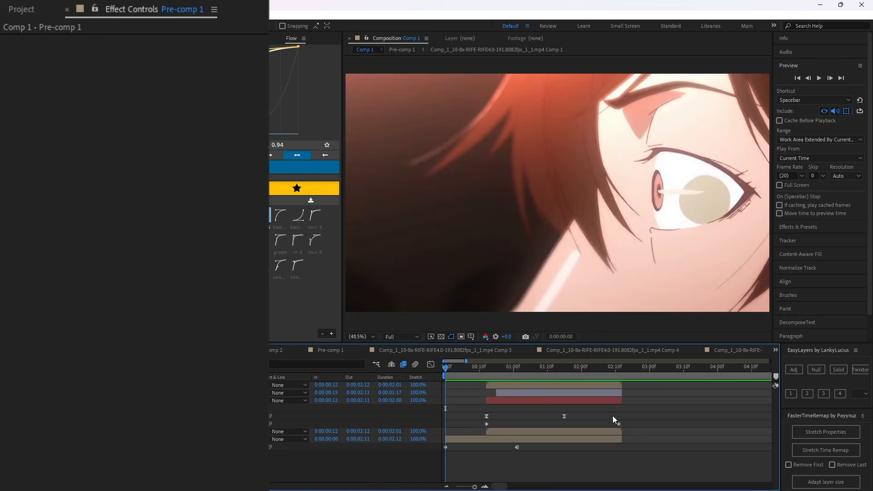
key("u")
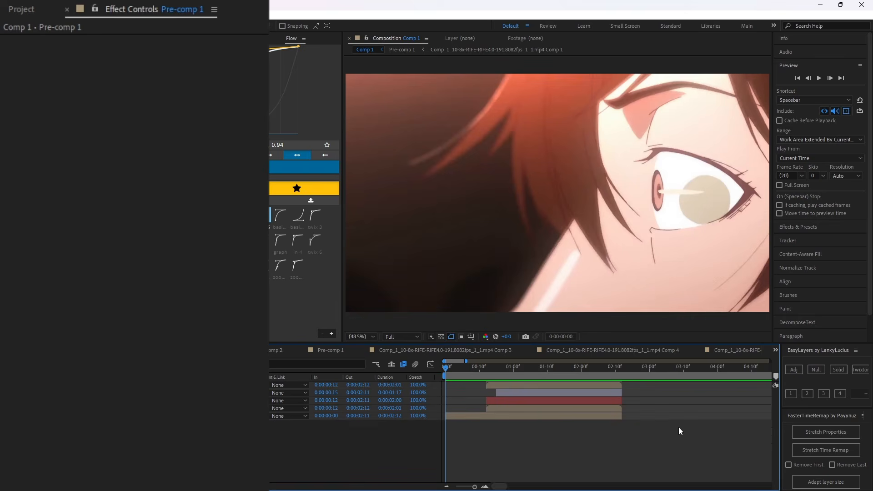
key("space")
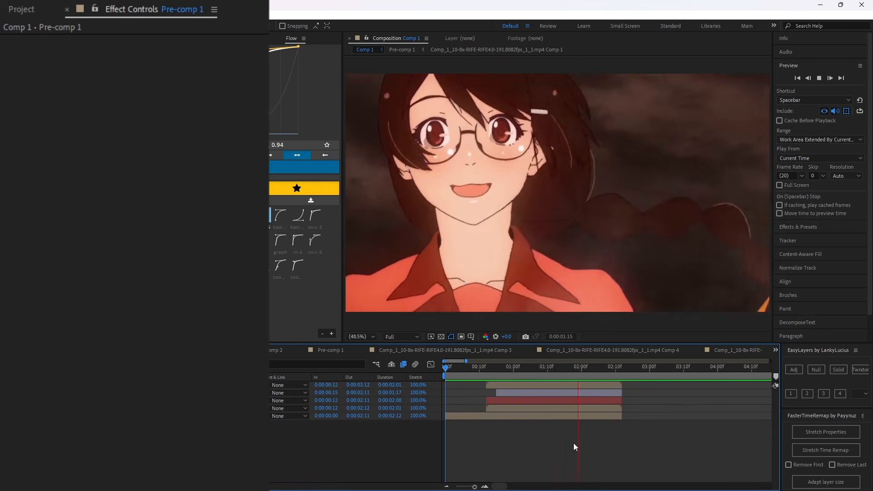
Add a second adjustment layer directly above the Displacer Pro adjustment layer.
left_click(507, 368)
left_click(511, 394)
key("=")
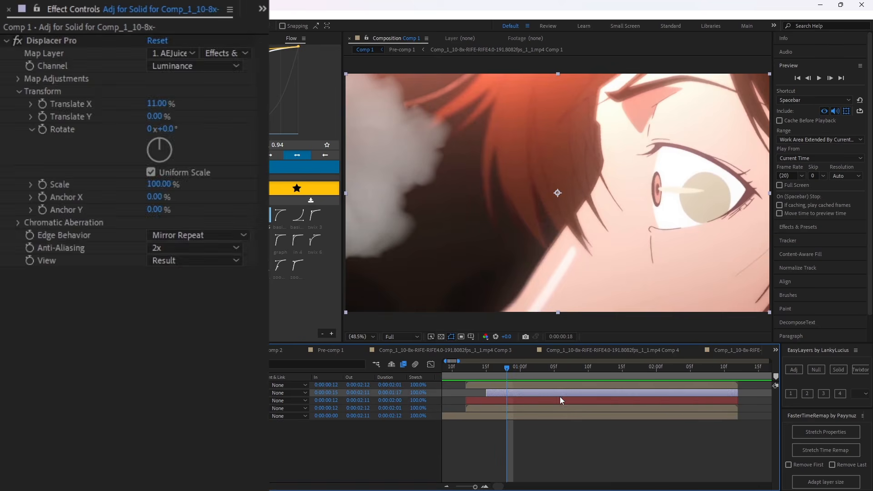
left_click(794, 370)
left_click(499, 370)
Apply Levels to the new adjustment layer with Gamma at 0.80 and preview the darker result.
key("ctrl+space")
type("levels")
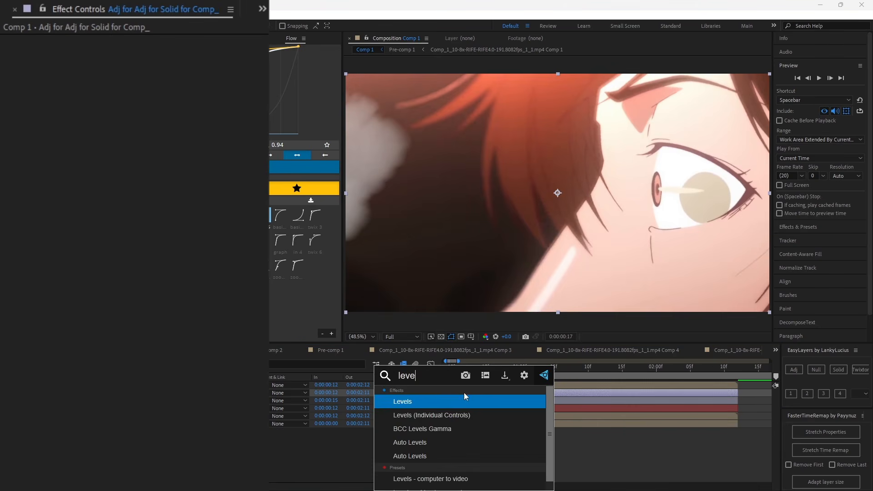
left_click(451, 397)
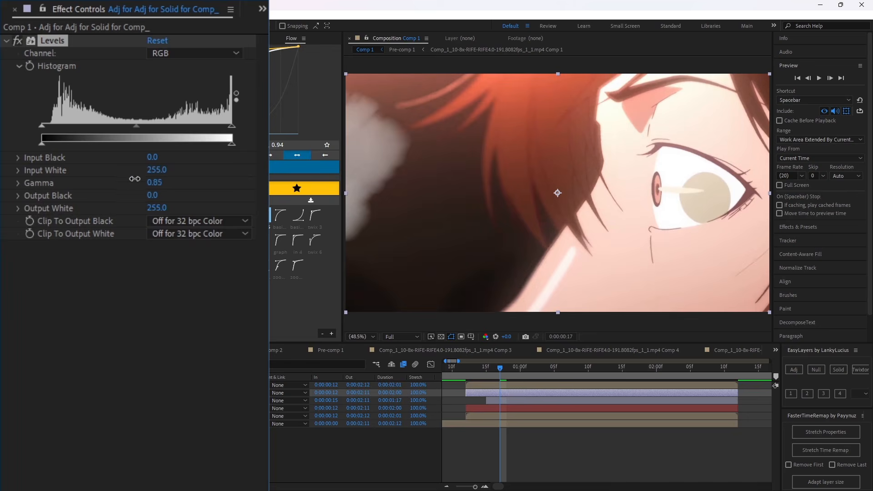
mouse_move(135, 179)
left_mouse_down()
mouse_move(121, 176)
mouse_move(139, 173)
mouse_move(128, 173)
left_mouse_up()
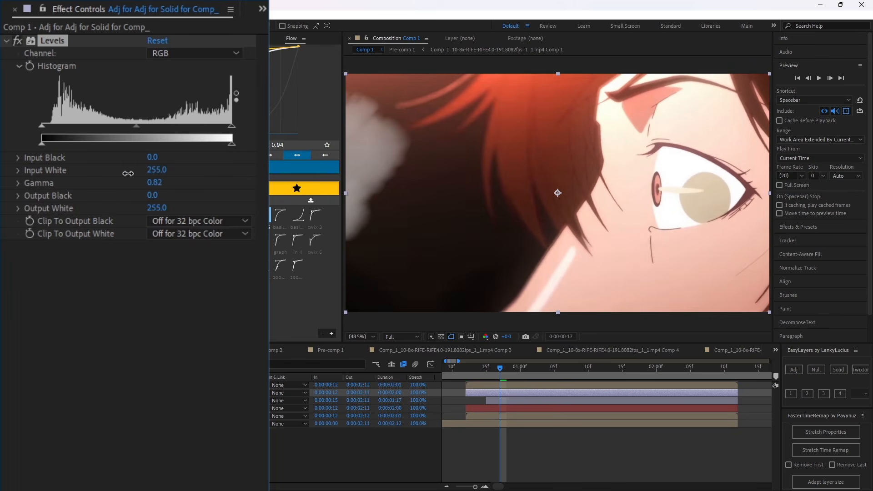
key("space")
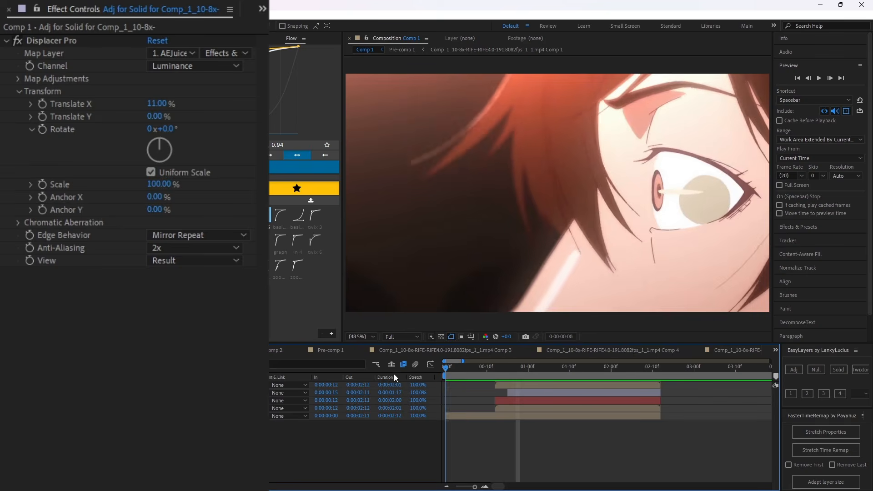
key("space")
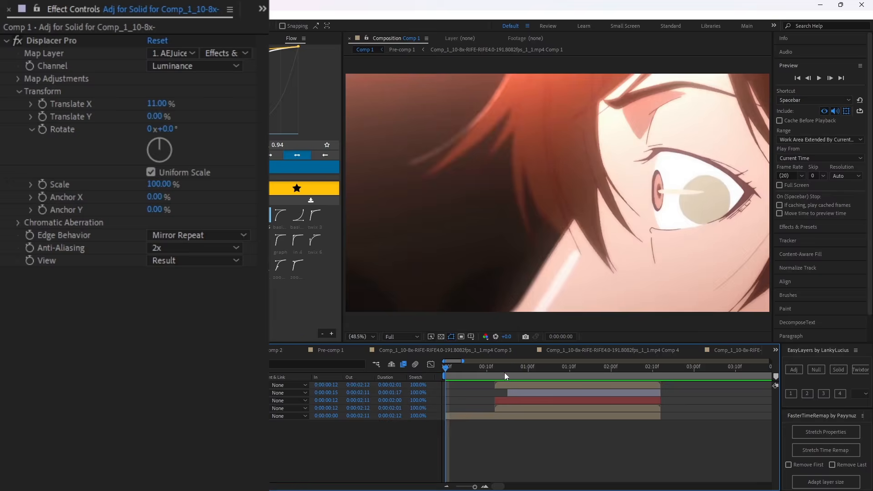
Try Posterize with Level 16 on the AEJuice Smoke overlay and preview the transition.
left_click_drag(503, 372, 530, 383)
left_click(532, 385)
key("ctrl+space")
type("post")
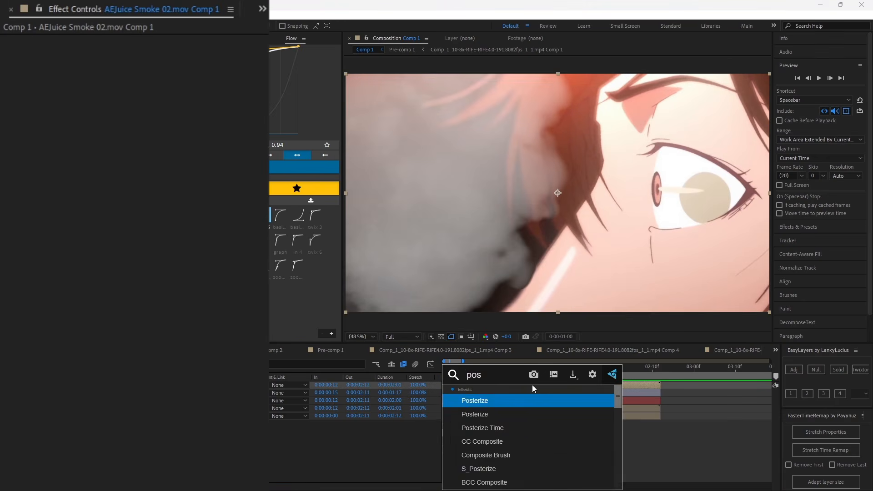
left_click(511, 411)
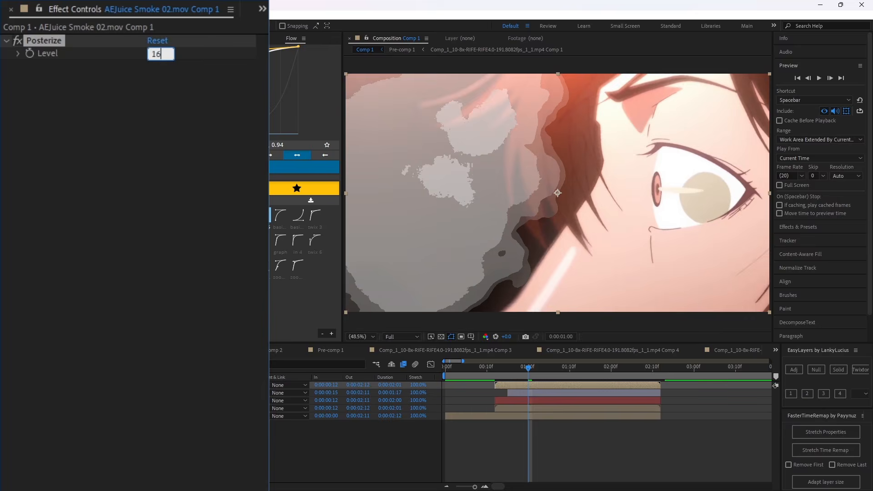
key("Return")
left_click_drag(526, 376, 385, 381)
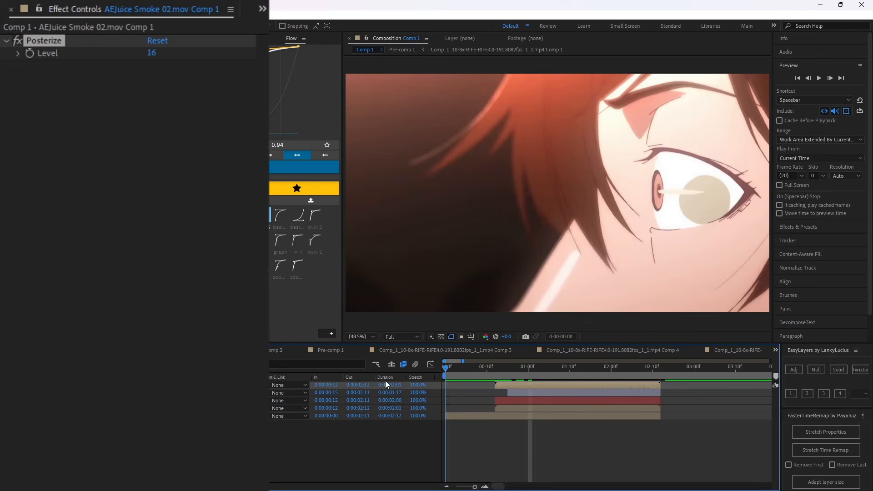
left_click(616, 445)
left_click(798, 121)
key("space")
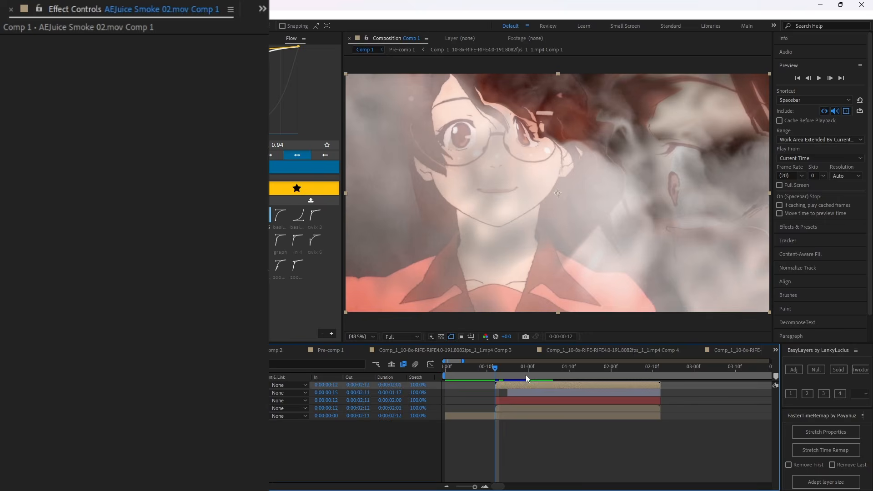
Add an adjustment layer with the Tint effect directly below the Displacer Pro adjustment layer, starting at 0:00:00:12.
left_click(531, 376)
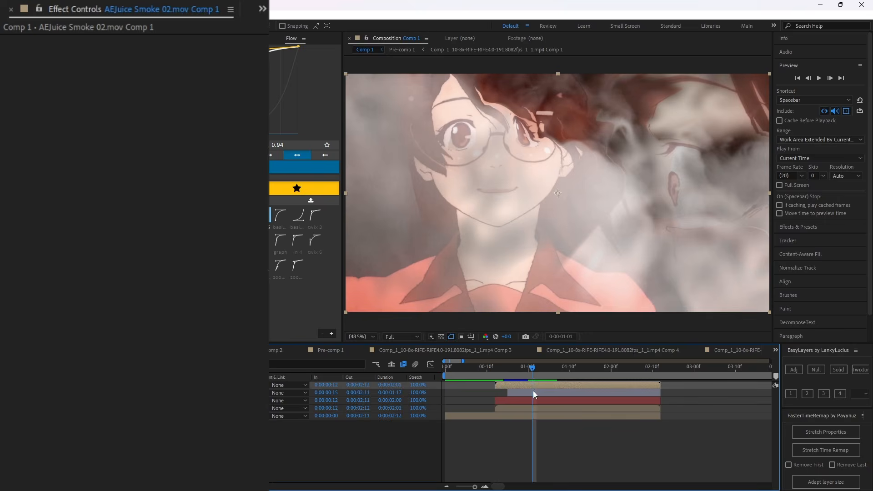
left_click(534, 391)
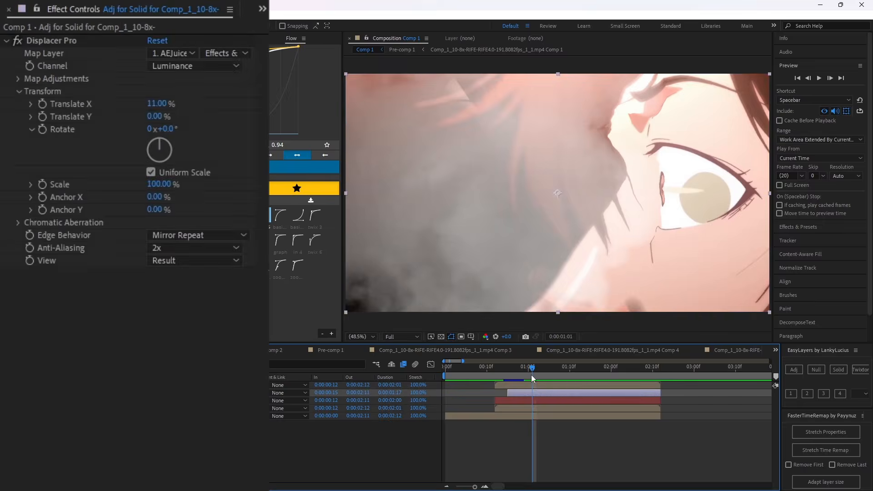
mouse_move(532, 367)
left_mouse_down()
mouse_move(512, 366)
mouse_move(537, 376)
left_mouse_up()
left_click(792, 372)
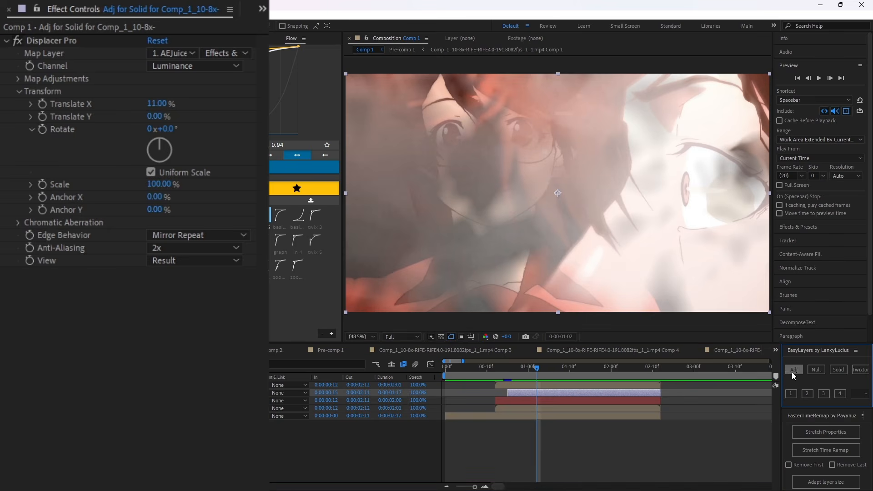
left_click(509, 399)
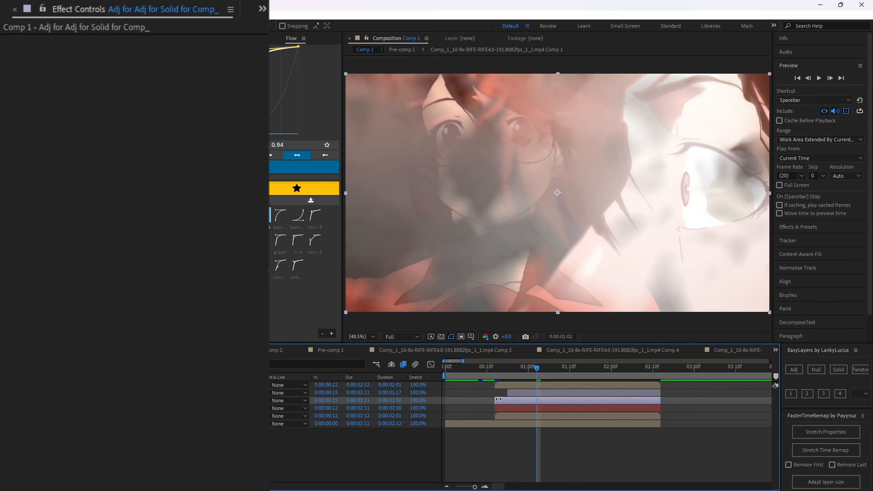
key("ctrl+space")
type("tint")
key("Return")
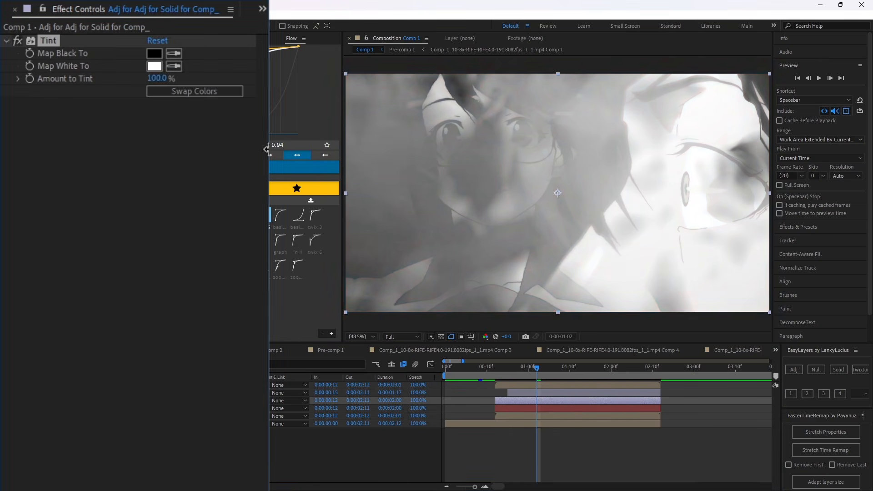
Keyframe Amount to Tint from 0% at 0:00:00:12 to a peak at 0:00:01:02 and back to 0% at 0:00:02:04.
left_click_drag(157, 78, 31, 82)
left_click(494, 367)
key("u")
left_click(628, 369)
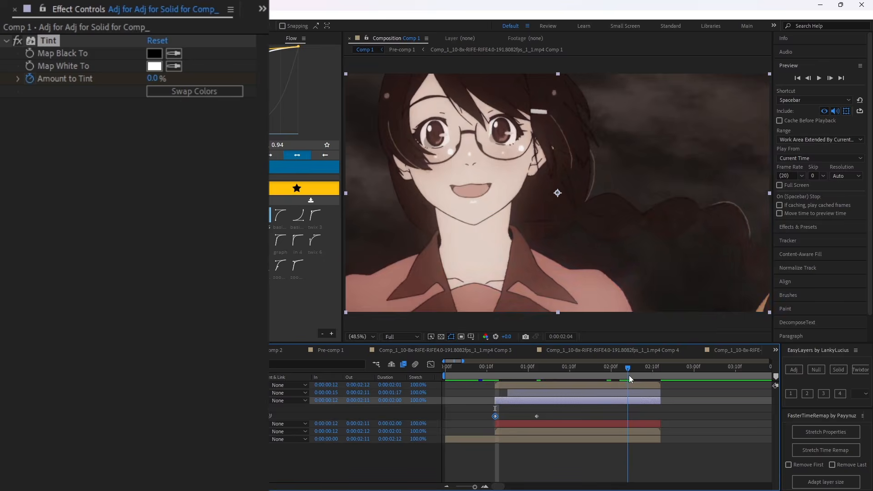
left_click_drag(155, 78, 31, 82)
Ease the three Amount to Tint keyframes with the Flow curve 0.81, 0.06, 0.82, 0.43.
left_click_drag(651, 410, 487, 421)
left_click(303, 167)
key("ctrl+z")
left_click(304, 167)
Play back the tinted smoke transition repeatedly from the start of the composition.
left_click(445, 368)
left_click(545, 475)
key("space")
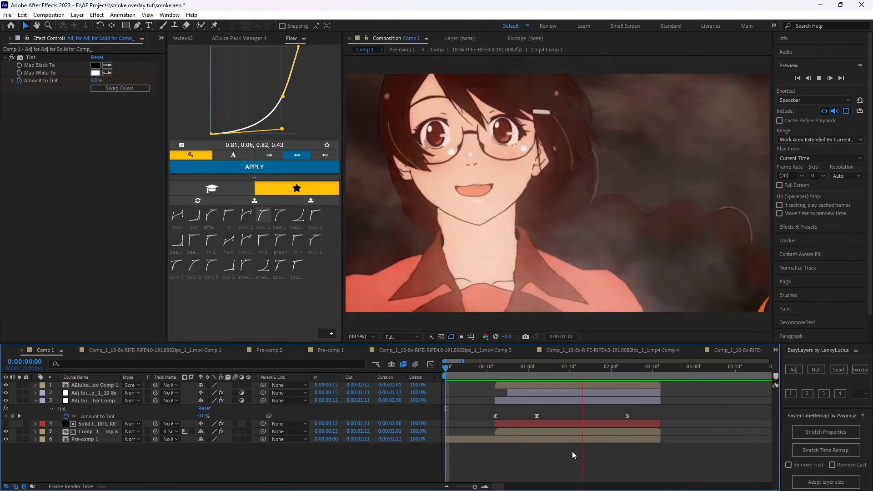
key("space")
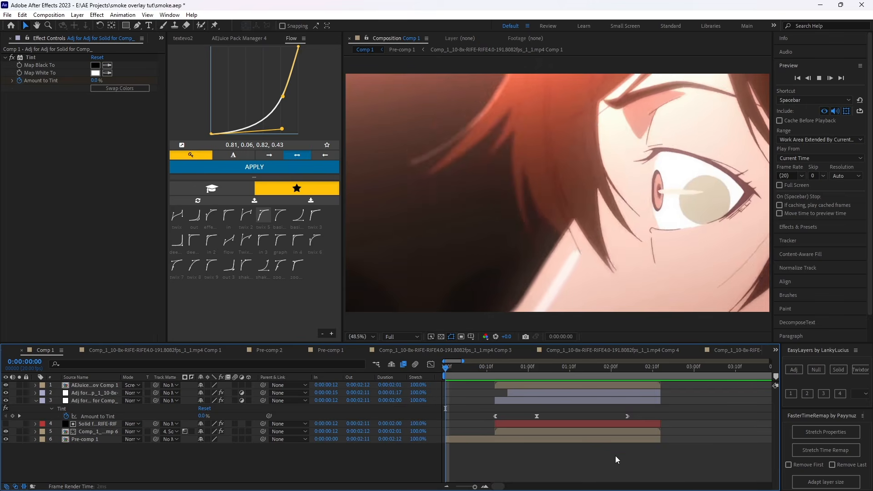
key("space")
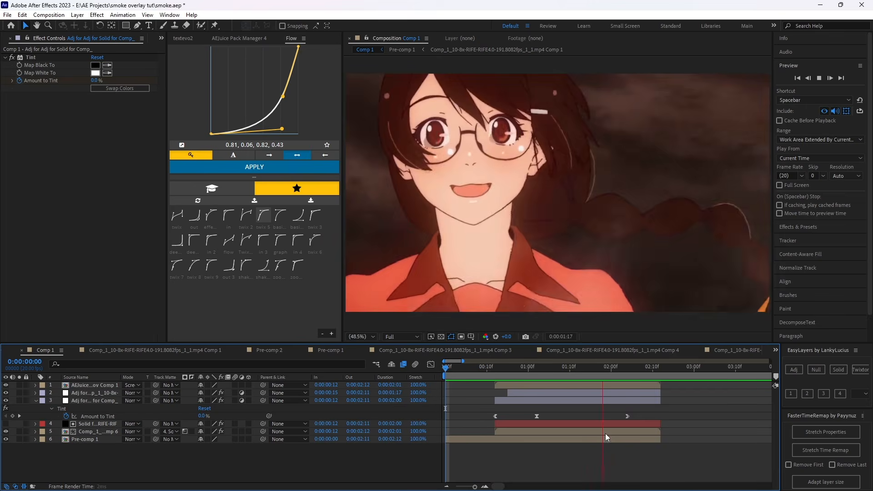
key("space")
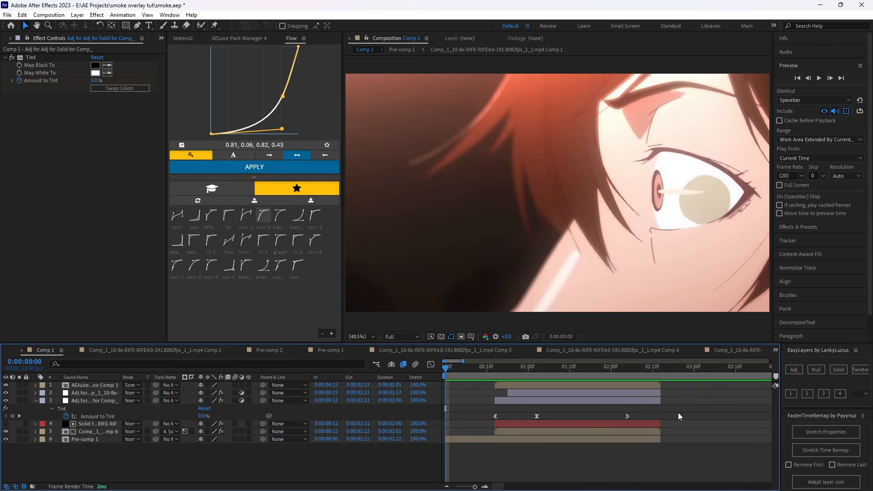
Scrub through the transition to the last Tint keyframe at 0:00:02:04 and return to the composition start.
left_click_drag(529, 369, 451, 382)
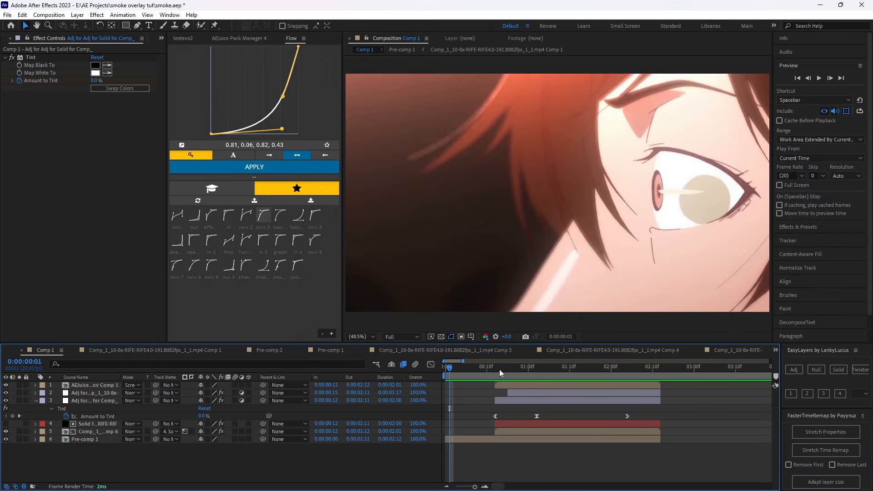
key("space")
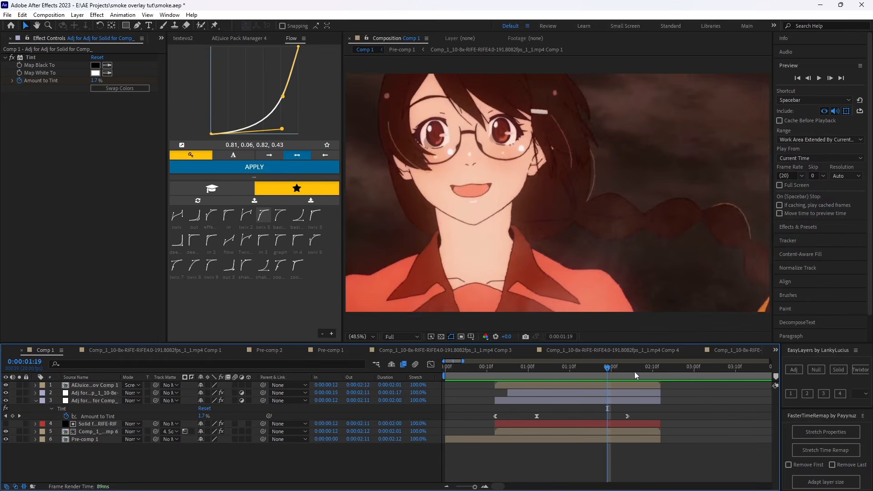
left_click_drag(629, 367, 630, 388)
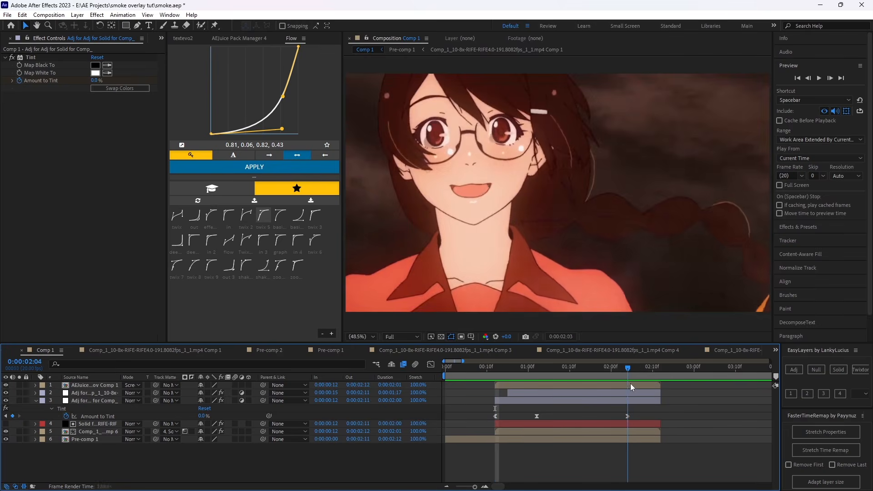
key("Home")
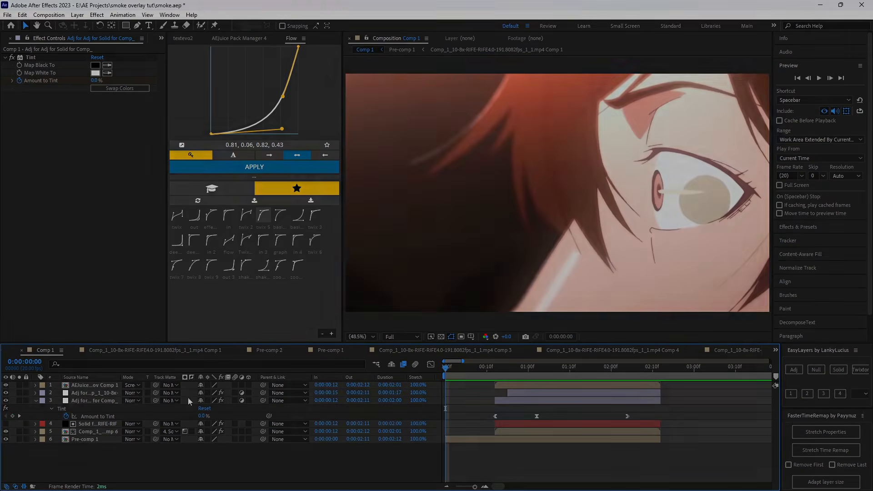